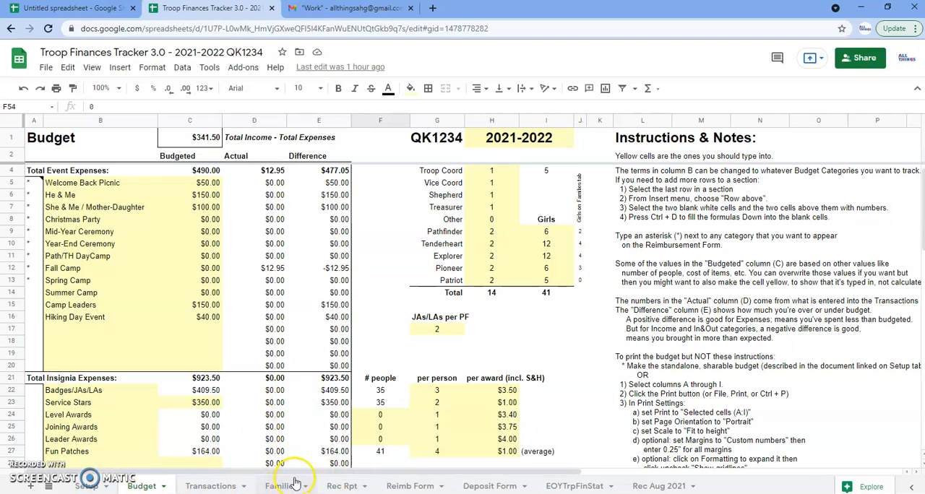
Go to the tracker's Setup sheet and show the Troop Finances Tracker instructions document side by side with it.
{"action": "left_click", "coordinate": [86, 487]}
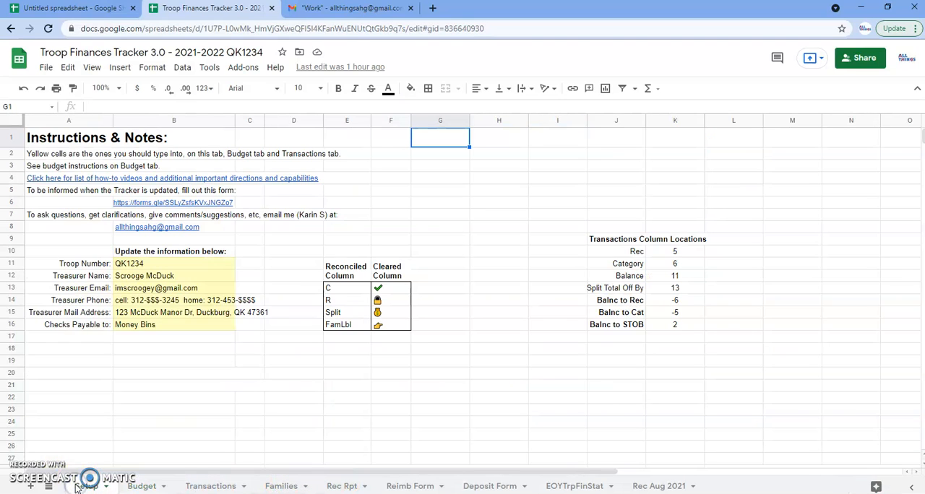
{"action": "mouse_move", "coordinate": [67, 180]}
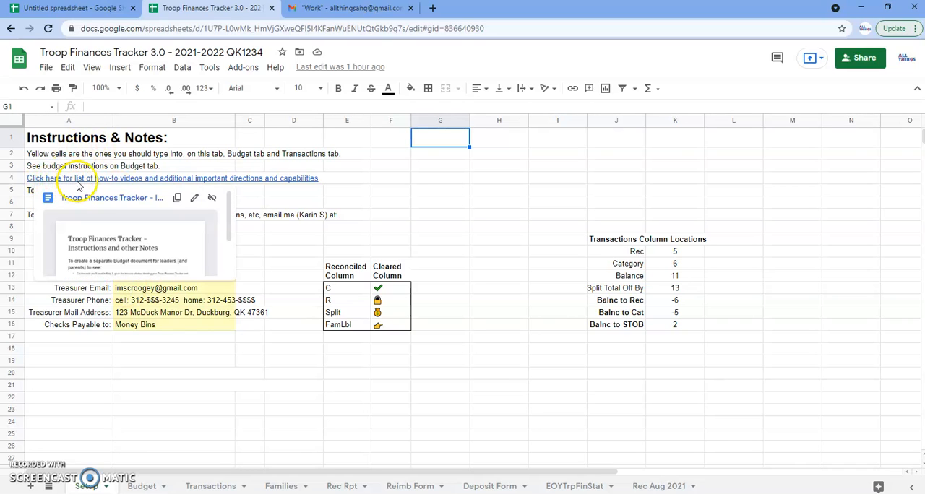
{"action": "left_click", "coordinate": [81, 182]}
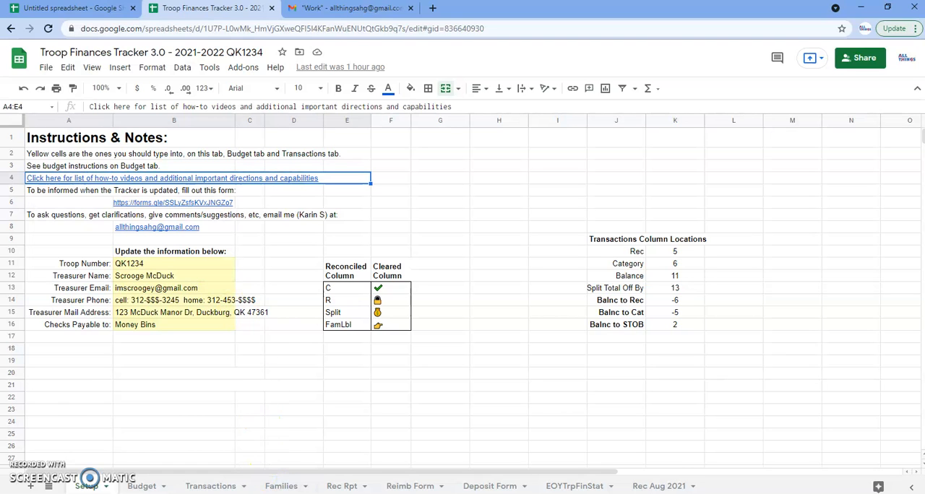
{"action": "mouse_move", "coordinate": [479, 480]}
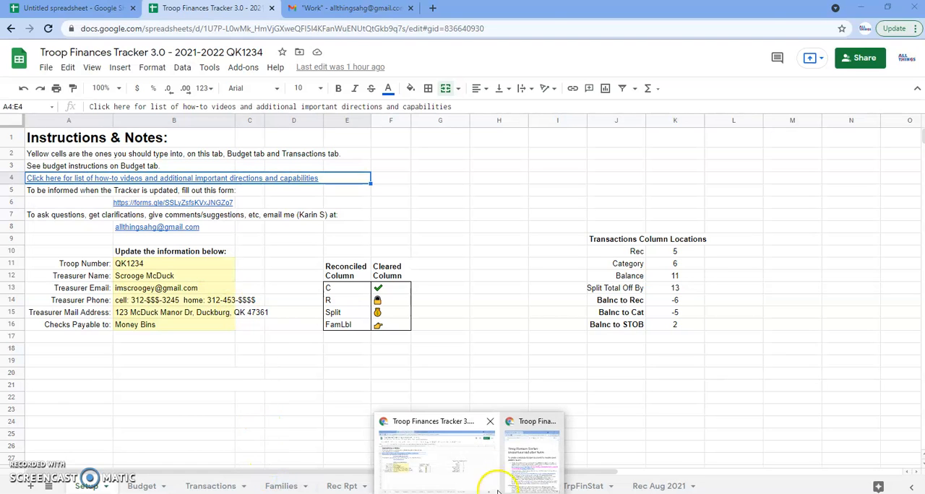
{"action": "left_click", "coordinate": [514, 468]}
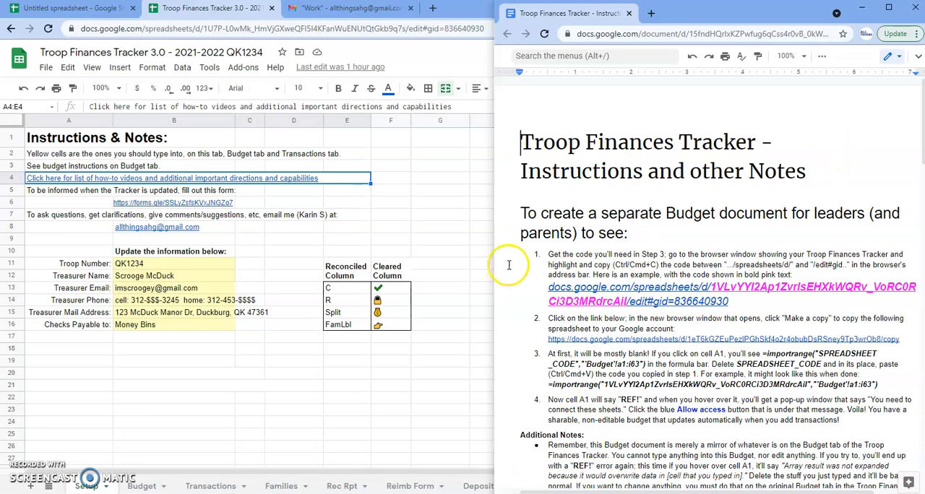
{"action": "left_click", "coordinate": [458, 251]}
{"action": "left_click", "coordinate": [891, 8]}
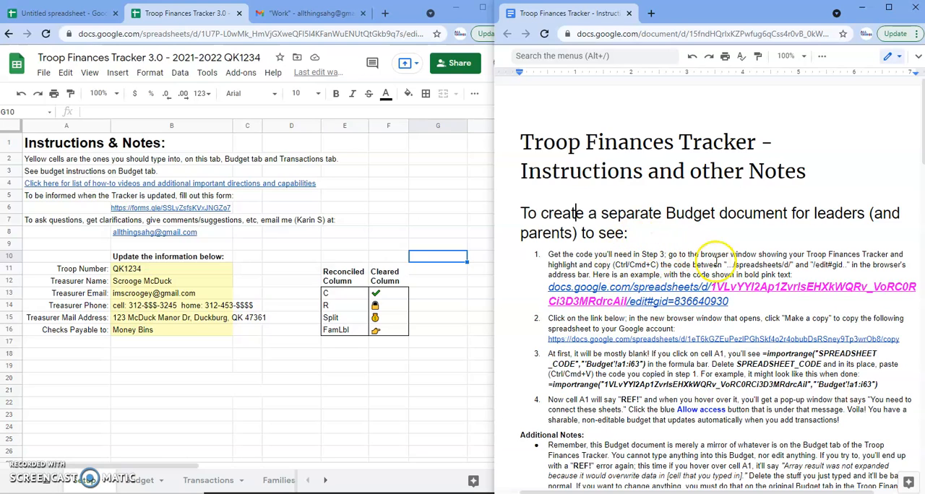
Copy the spreadsheet code between "/spreadsheets/d/" and "/edit" from the Troop Finances Tracker's web address.
{"action": "left_click", "coordinate": [204, 34]}
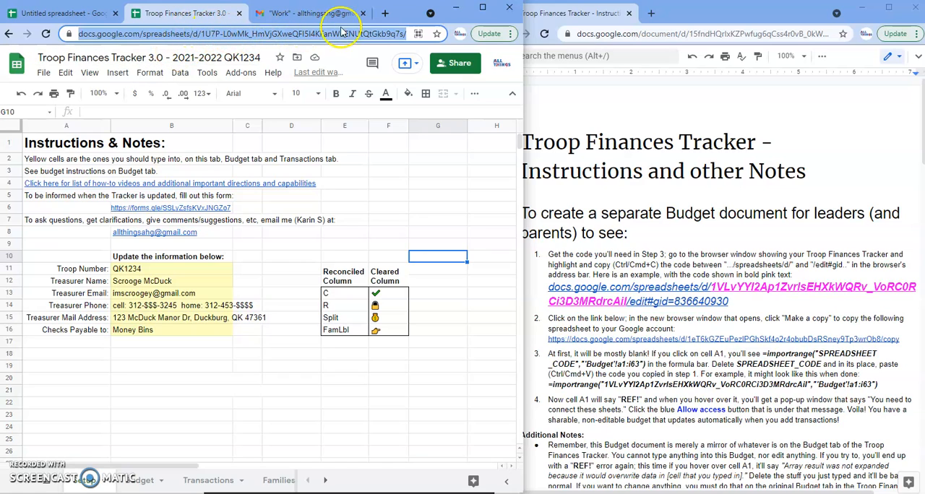
{"action": "left_click", "coordinate": [400, 34]}
{"action": "key", "text": "Right"}
{"action": "key", "text": "Right"}
{"action": "key", "text": "Right"}
{"action": "key", "text": "Right"}
{"action": "key", "text": "Right"}
{"action": "key", "text": "Right"}
{"action": "key", "text": "Right"}
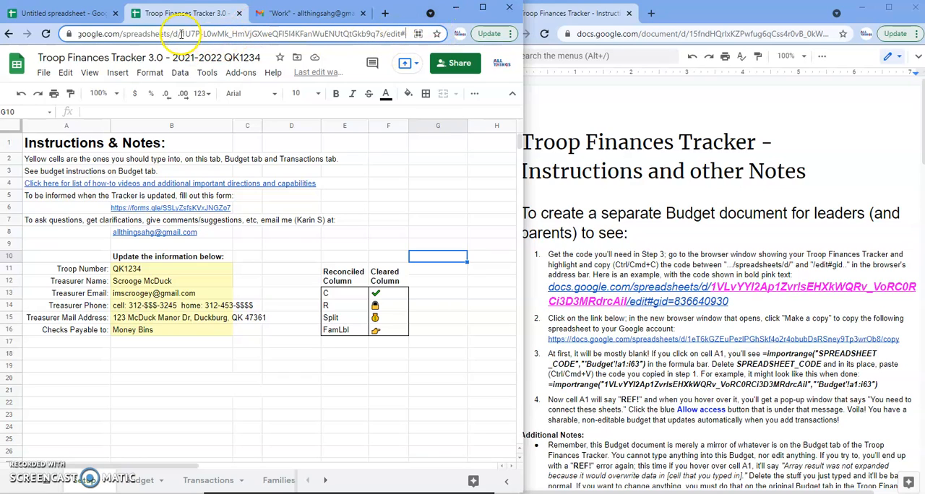
{"action": "left_click_drag", "start_coordinate": [221, 35], "coordinate": [302, 35]}
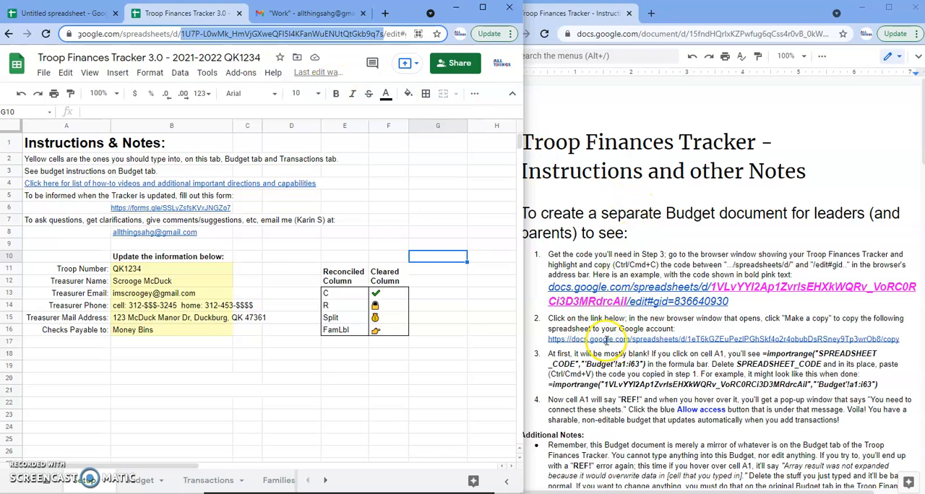
Make a copy of Budget 2021-2022 through the instructions' step 2 link and move it into the tracker's browser window.
{"action": "left_click", "coordinate": [608, 340]}
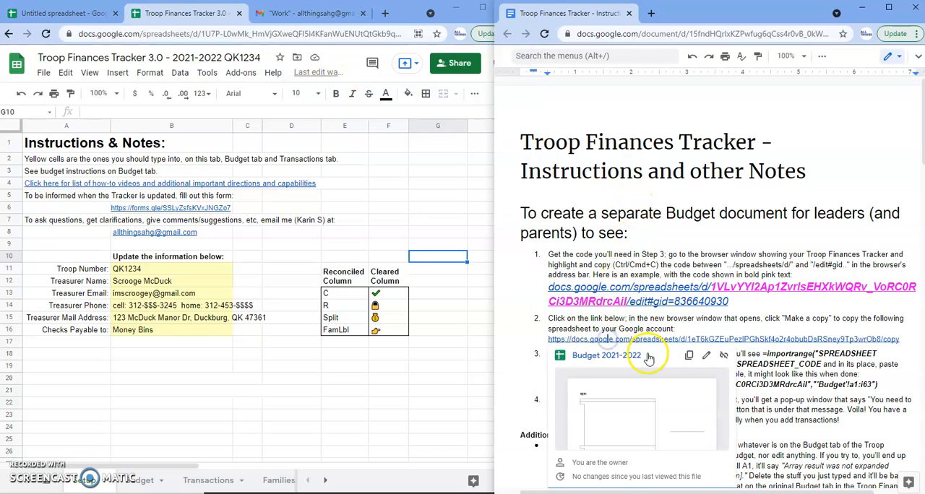
{"action": "left_click", "coordinate": [622, 362]}
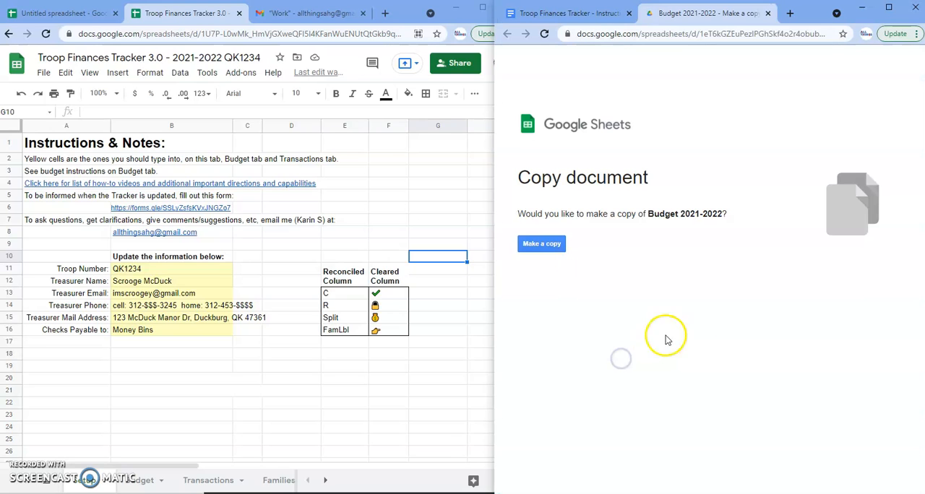
{"action": "left_click", "coordinate": [542, 245]}
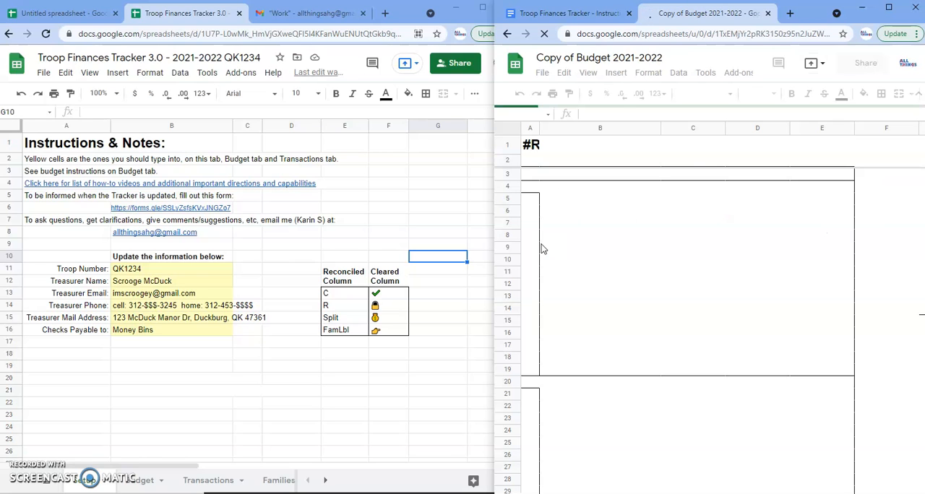
{"action": "left_click_drag", "start_coordinate": [710, 17], "coordinate": [258, 17]}
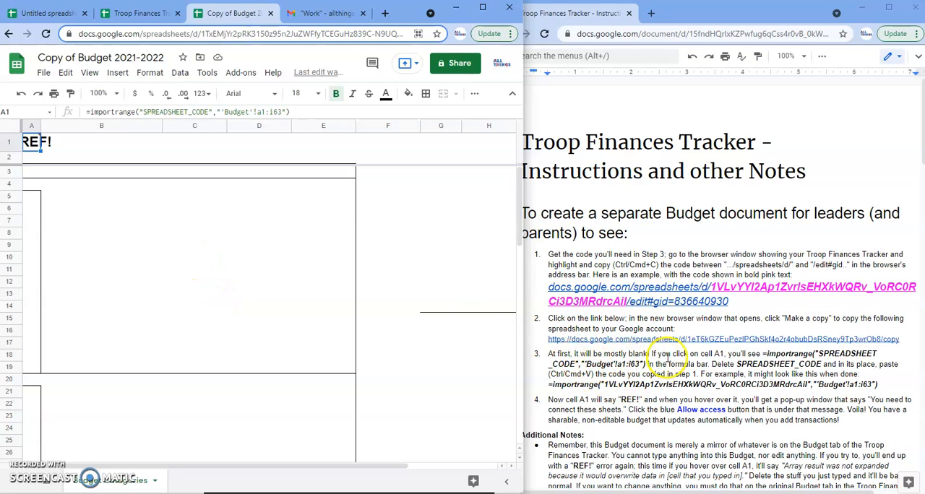
Replace SPREADSHEET_CODE in cell A1's importrange formula with the copied tracker code and allow access between the sheets.
{"action": "mouse_move", "coordinate": [32, 144]}
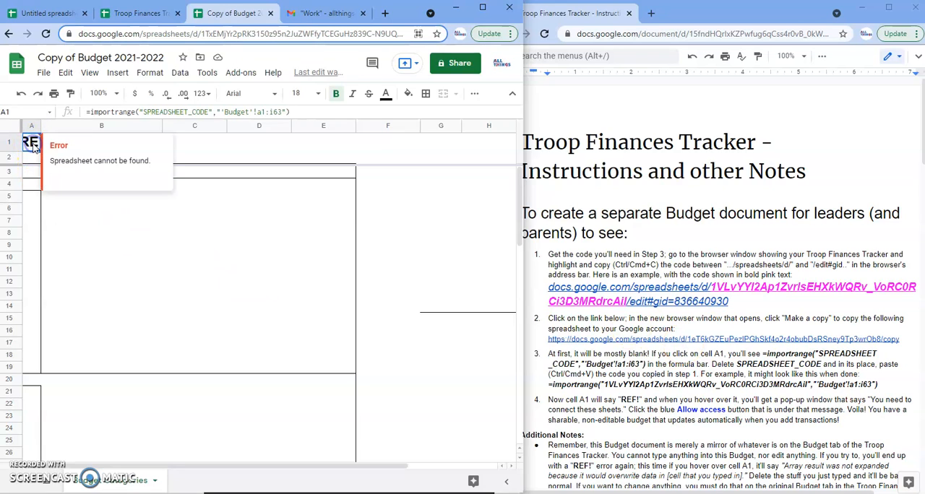
{"action": "left_click_drag", "start_coordinate": [143, 112], "coordinate": [192, 113]}
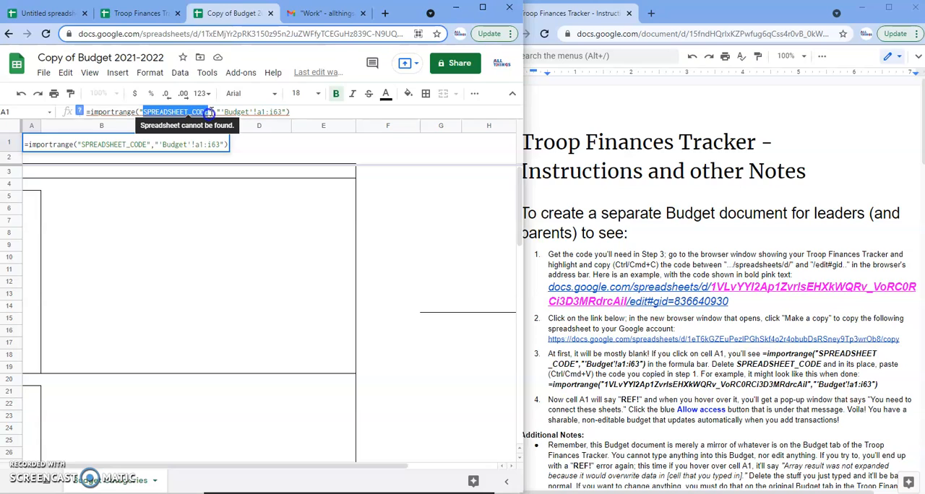
{"action": "key", "text": "BackSpace"}
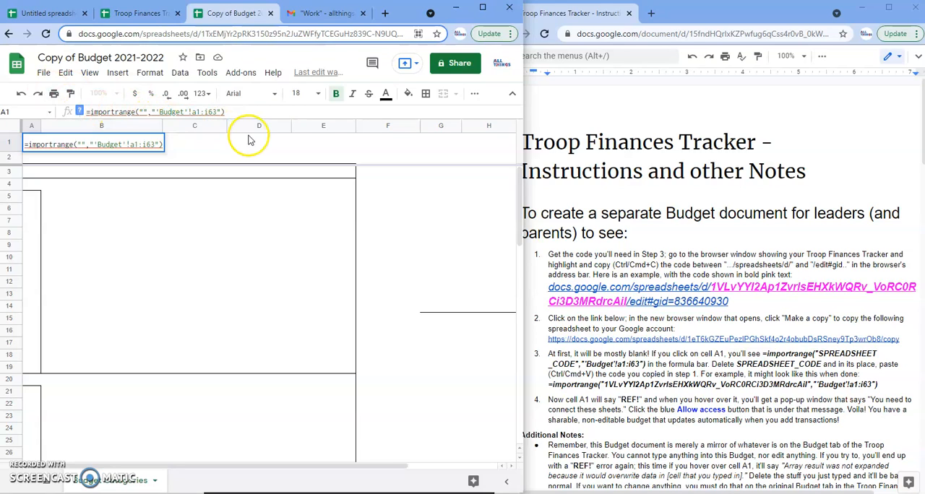
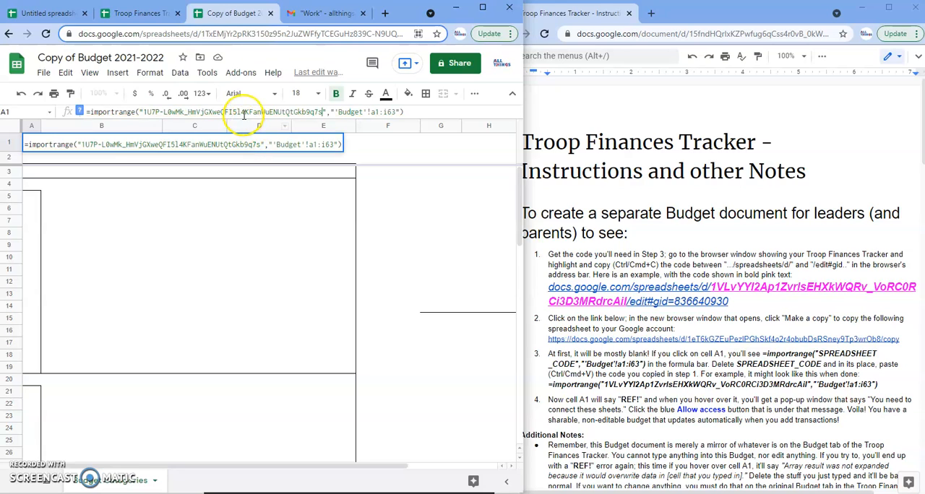
{"action": "double_click", "coordinate": [232, 114]}
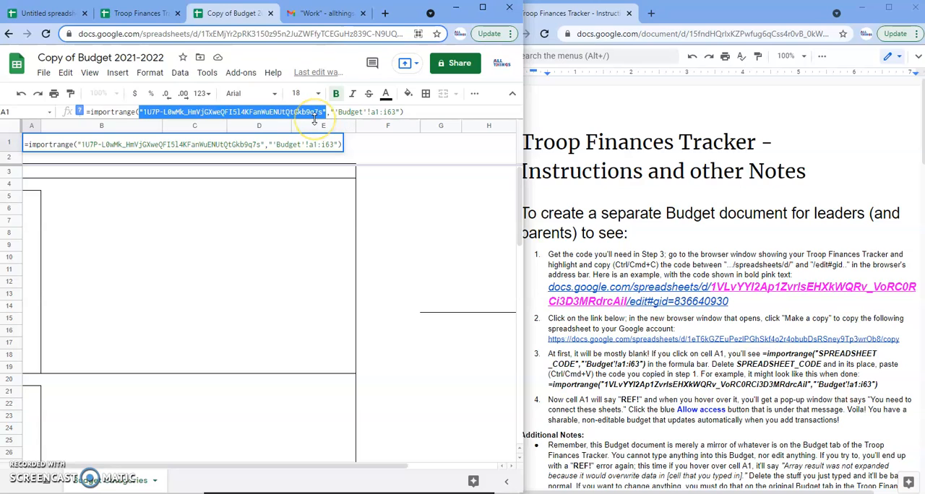
{"action": "key", "text": "Return"}
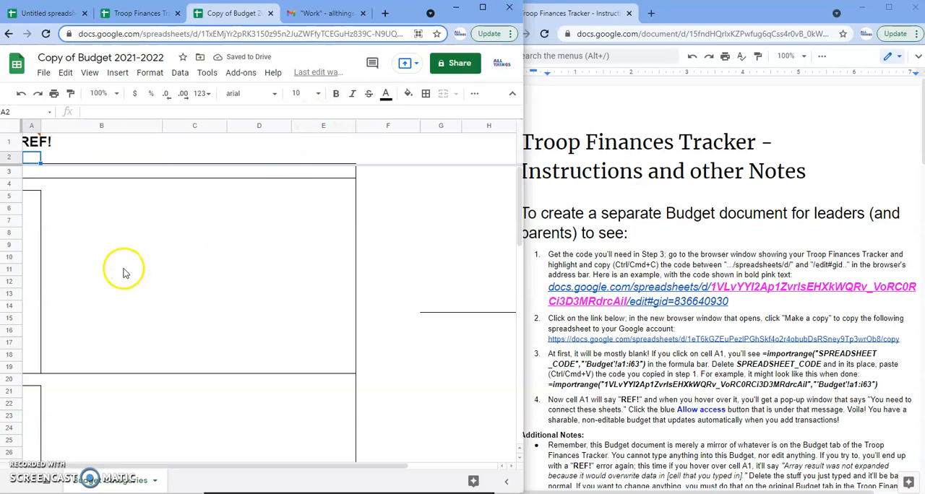
{"action": "mouse_move", "coordinate": [33, 143]}
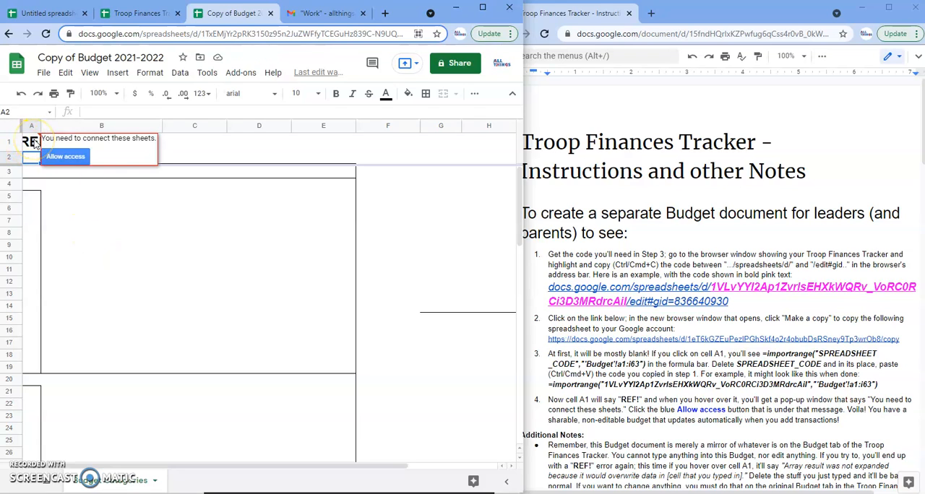
{"action": "left_click", "coordinate": [67, 157]}
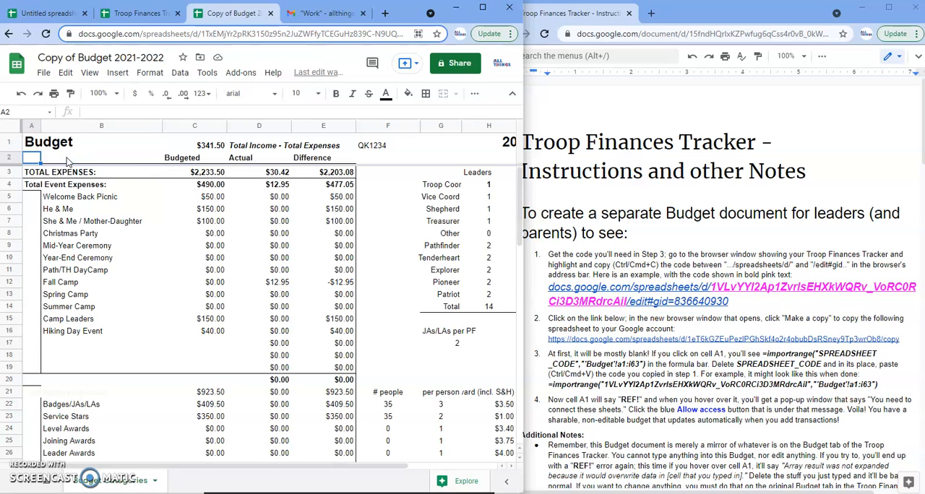
Set the Christmas Party budgeted amount to 20 in the tracker's Budget sheet and check it in the budget copy.
{"action": "left_click", "coordinate": [143, 15]}
{"action": "left_click", "coordinate": [135, 483]}
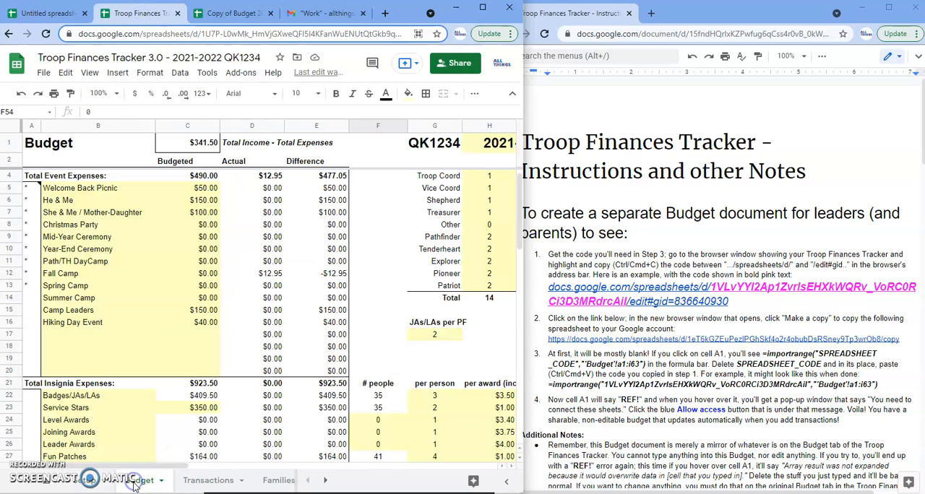
{"action": "left_click", "coordinate": [204, 226]}
{"action": "type", "text": "20"}
{"action": "key", "text": "Return"}
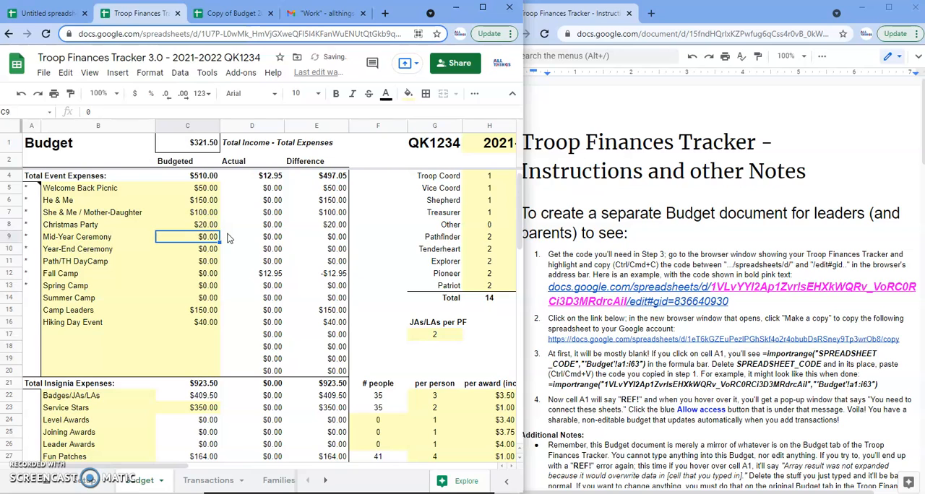
{"action": "left_click", "coordinate": [222, 12]}
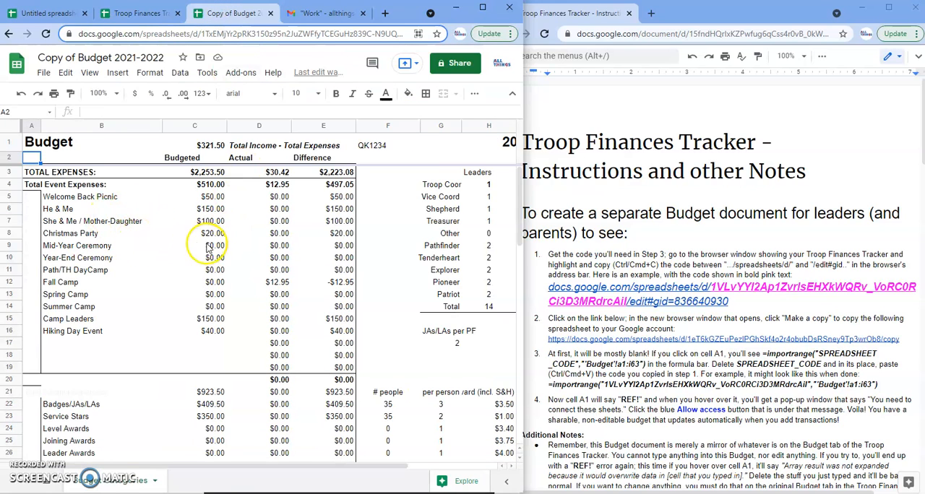
Start a new entry in row 15 of the tracker's Transactions sheet with date 9/5 and check number 1044.
{"action": "left_click", "coordinate": [141, 14]}
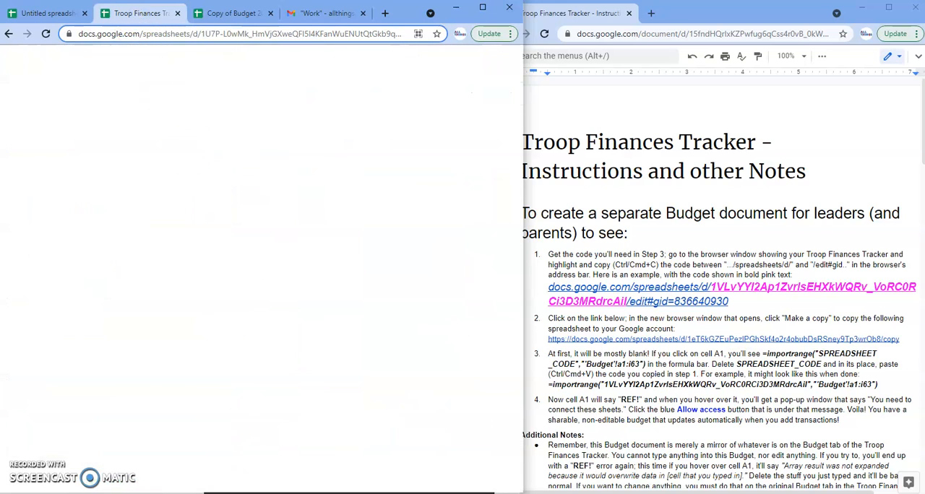
{"action": "left_click", "coordinate": [201, 480]}
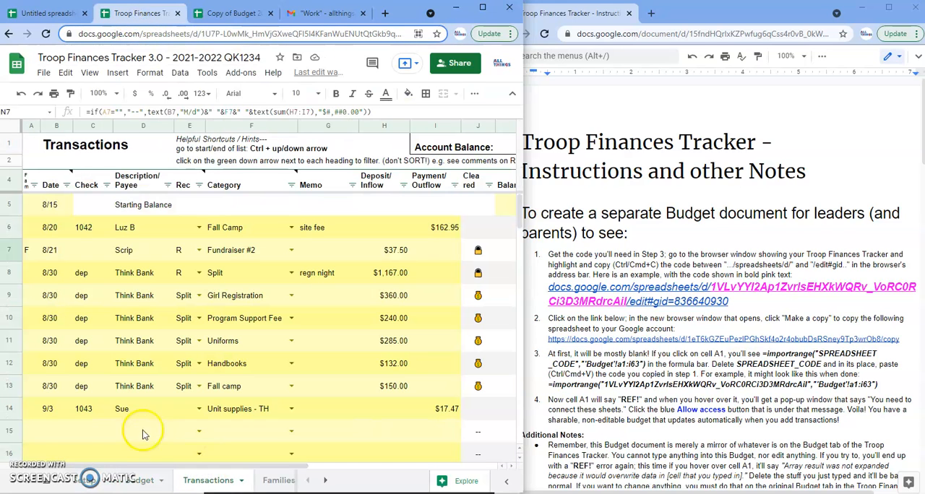
{"action": "left_click", "coordinate": [50, 432]}
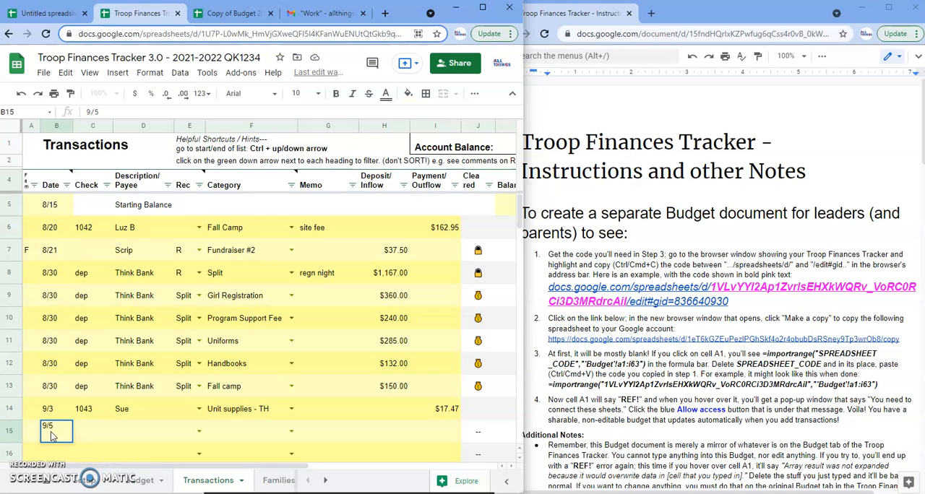
{"action": "left_click", "coordinate": [87, 433]}
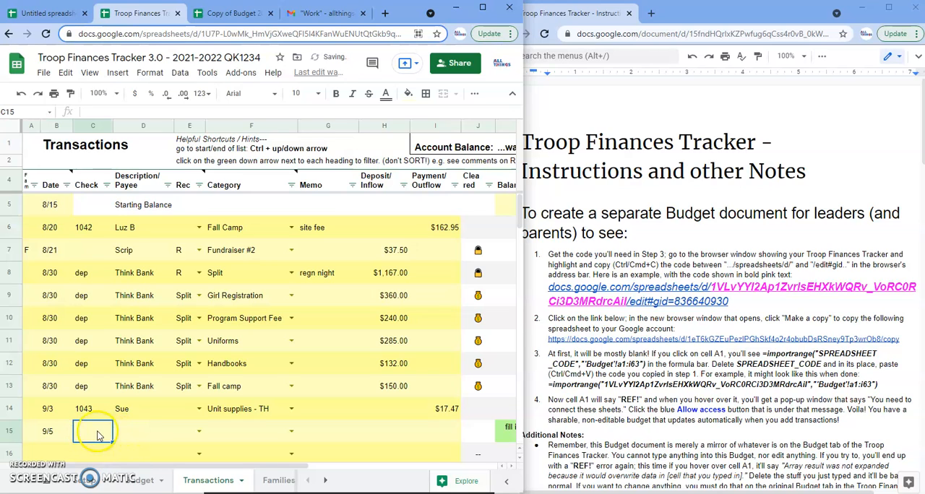
{"action": "type", "text": "1044"}
{"action": "key", "text": "Tab"}
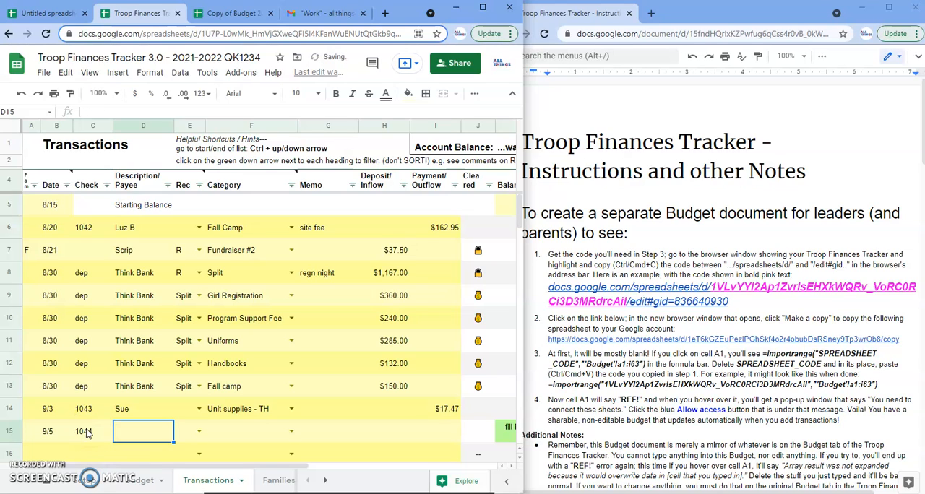
Complete the row 15 transaction with the payee's name, category Unit supplies - TH and a payment of 23.
{"action": "type", "text": "Sue"}
{"action": "key", "text": "Tab"}
{"action": "key", "text": "Tab"}
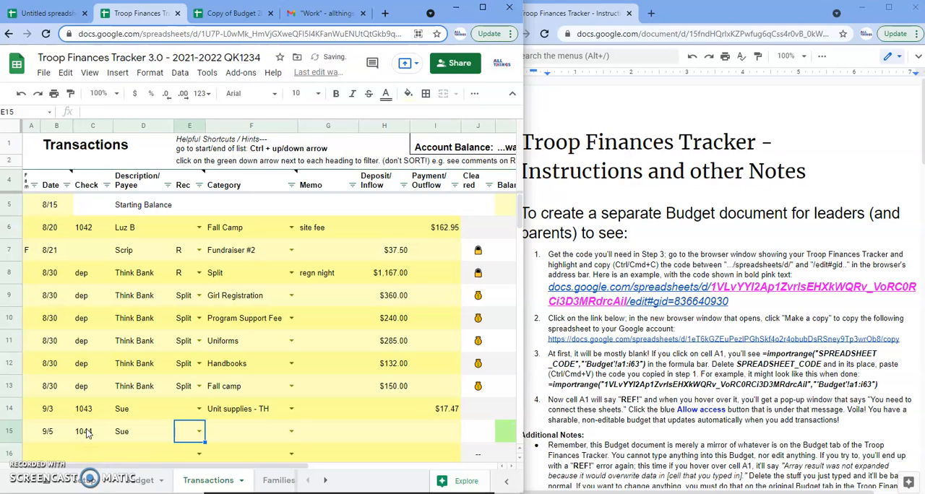
{"action": "type", "text": "TH"}
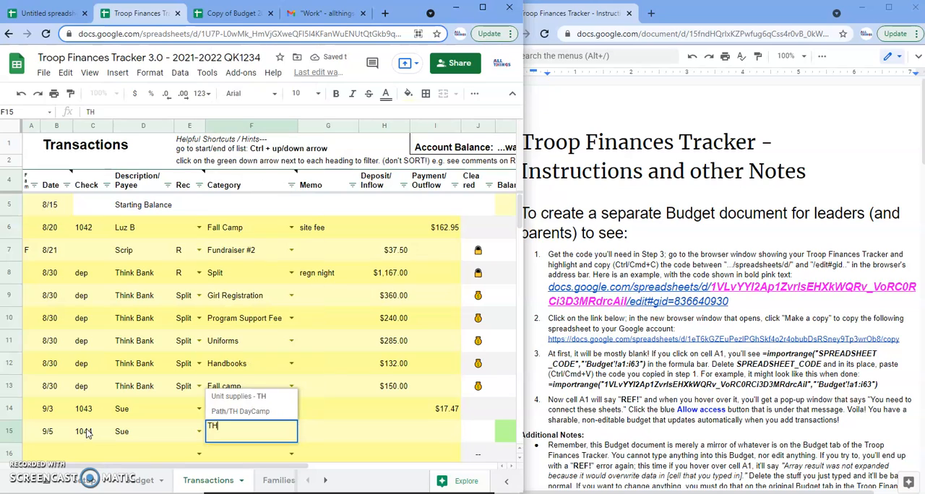
{"action": "left_click", "coordinate": [246, 396]}
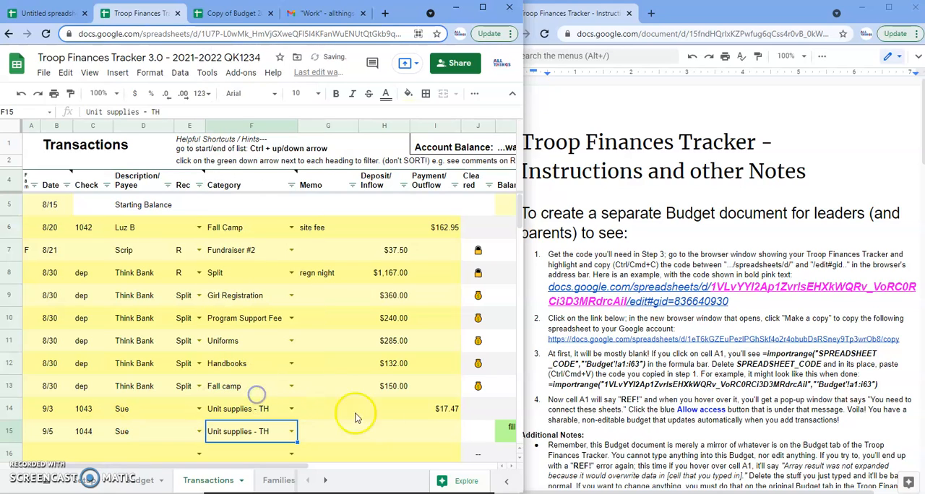
{"action": "left_click", "coordinate": [446, 432]}
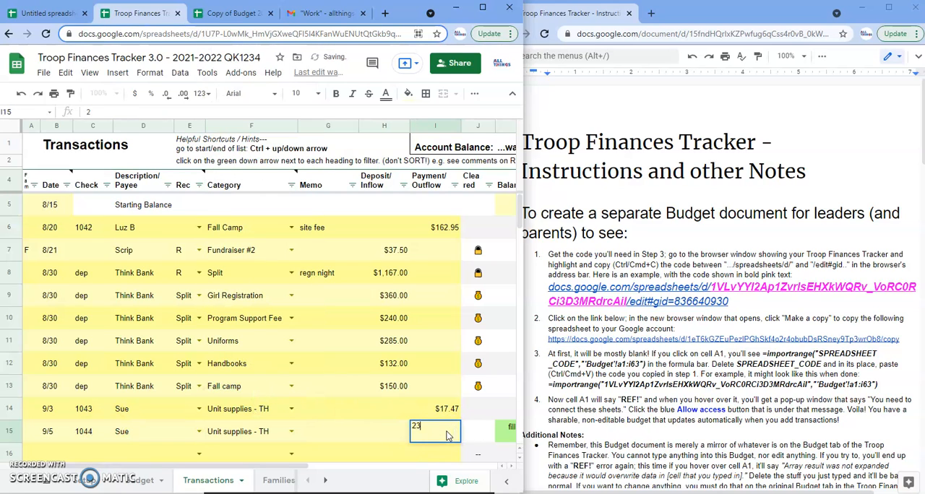
{"action": "key", "text": "Return"}
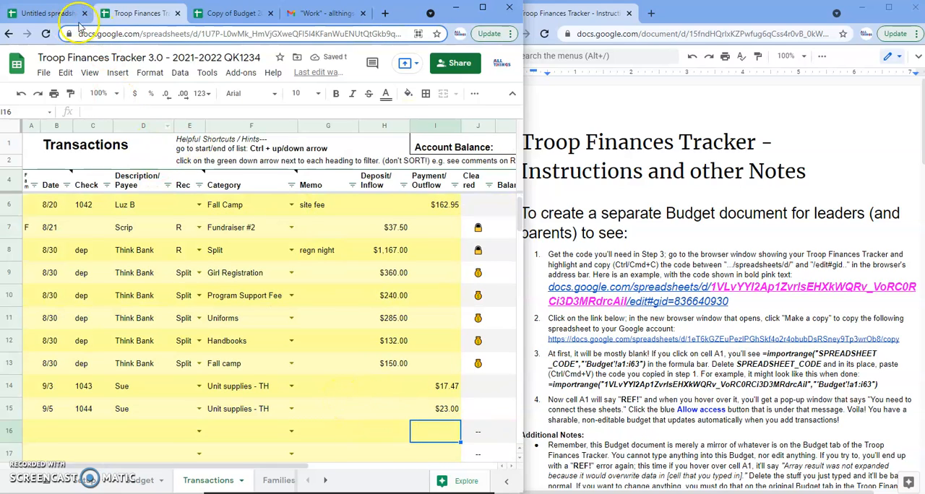
Check the Unit supplies - TH row in the tracker's Budget sheet and in the budget copy.
{"action": "left_click", "coordinate": [133, 480]}
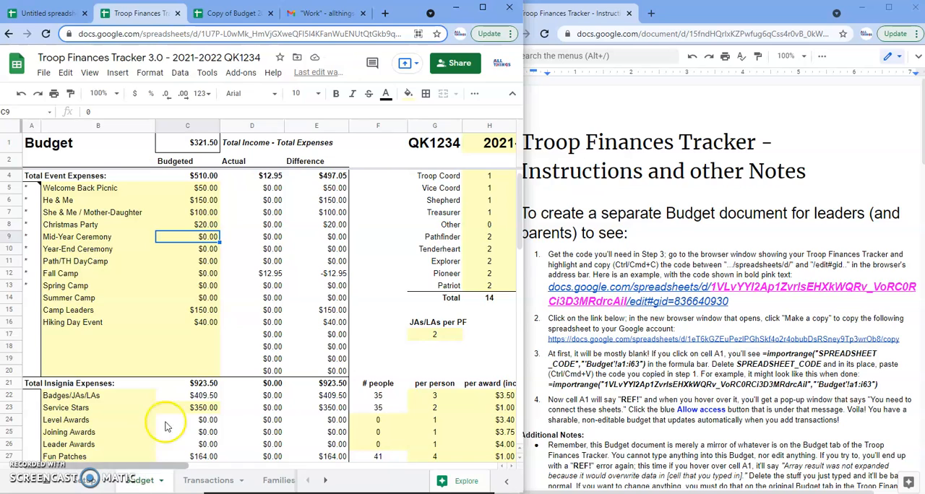
{"action": "scroll", "coordinate": [195, 412], "scroll_direction": "down", "scroll_amount": 5}
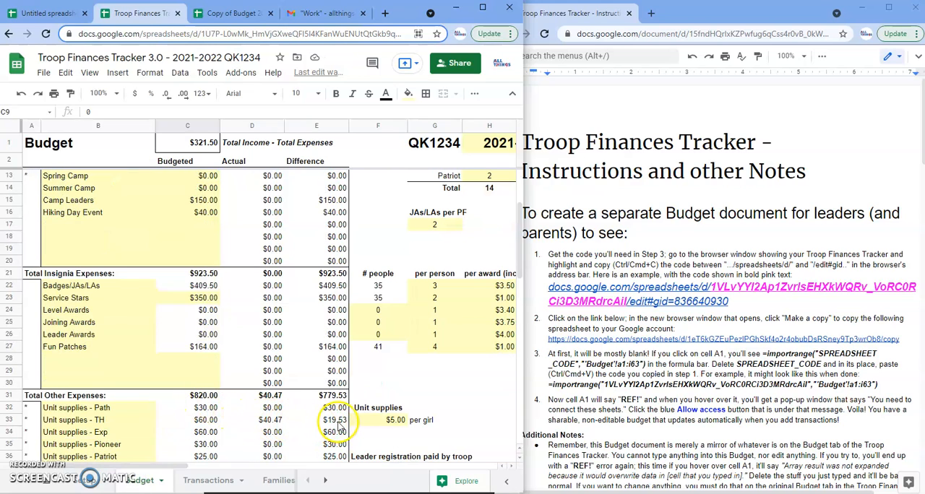
{"action": "left_click", "coordinate": [232, 14]}
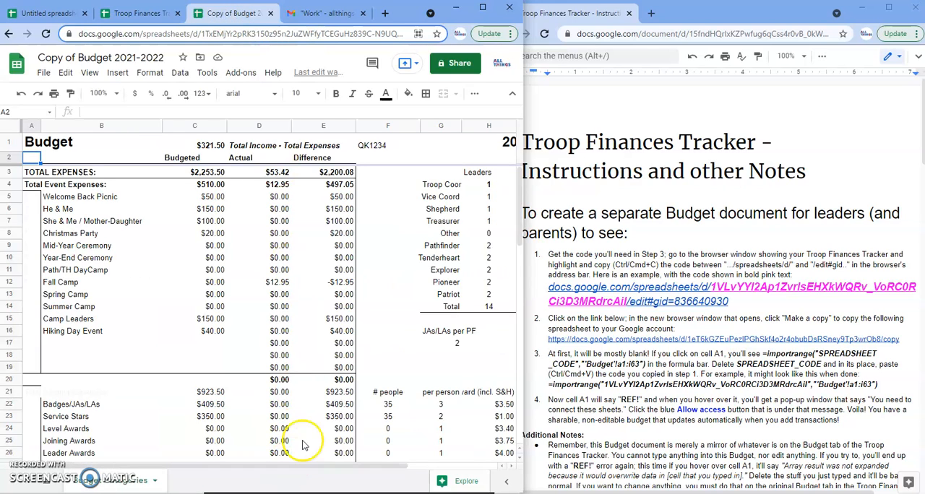
{"action": "scroll", "coordinate": [341, 419], "scroll_direction": "down", "scroll_amount": 3}
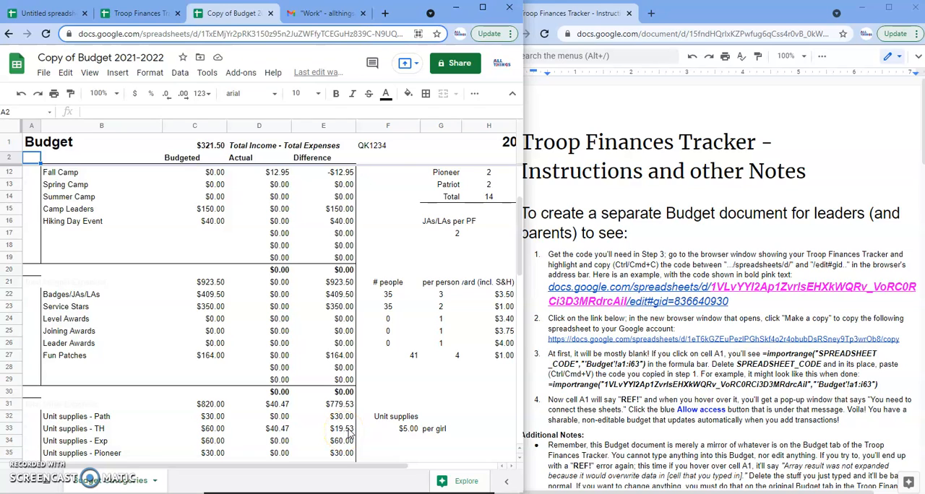
{"action": "scroll", "coordinate": [341, 410], "scroll_direction": "up", "scroll_amount": 3}
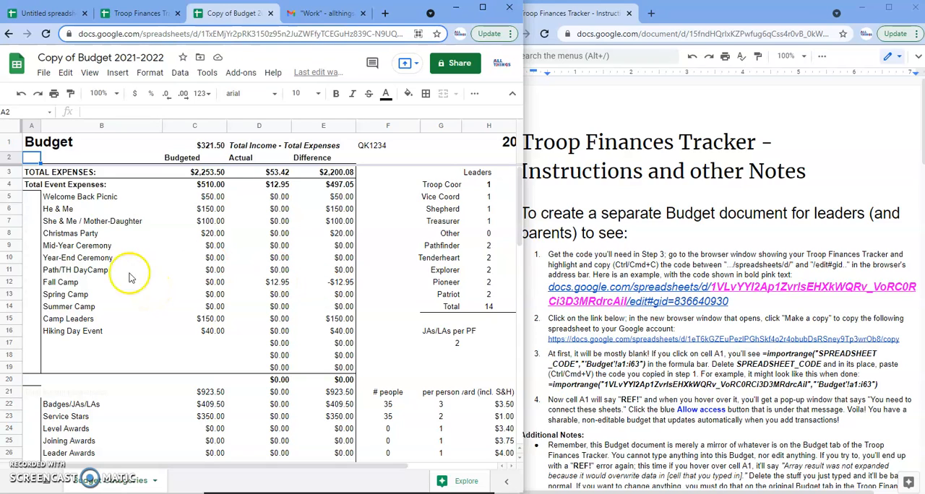
Rename the budget copy as QK1234 Budget 2021-2022.
{"action": "left_click", "coordinate": [81, 57]}
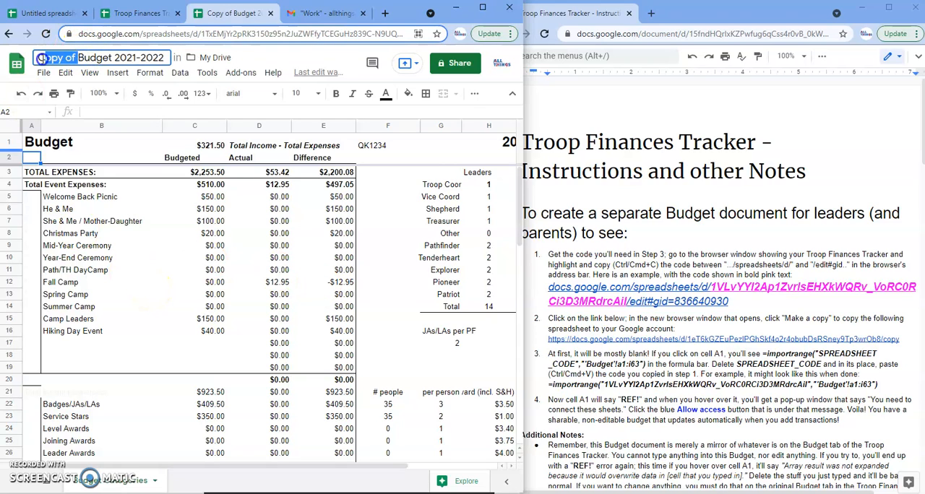
{"action": "type", "text": "QK1234"}
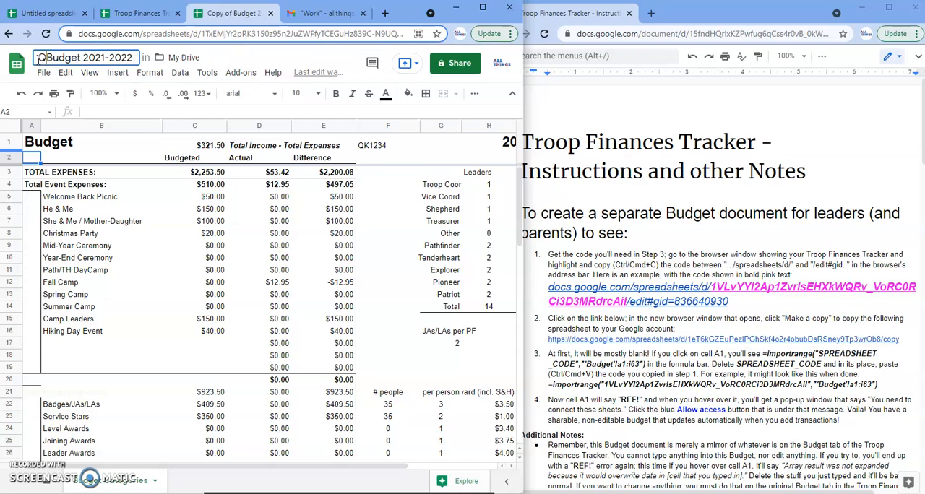
{"action": "key", "text": "Return"}
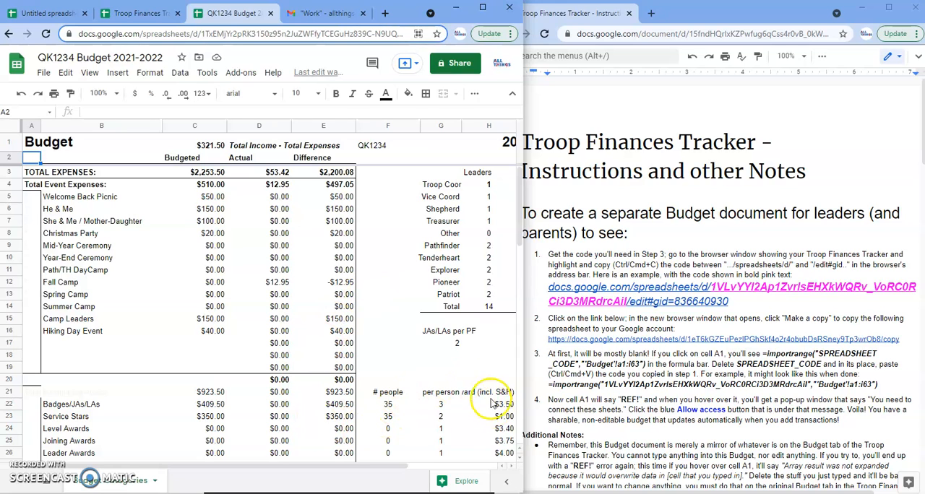
Insert one row below row 18 in the budget copy, above the misaligned Total Insignia Expenses row.
{"action": "left_click", "coordinate": [140, 13]}
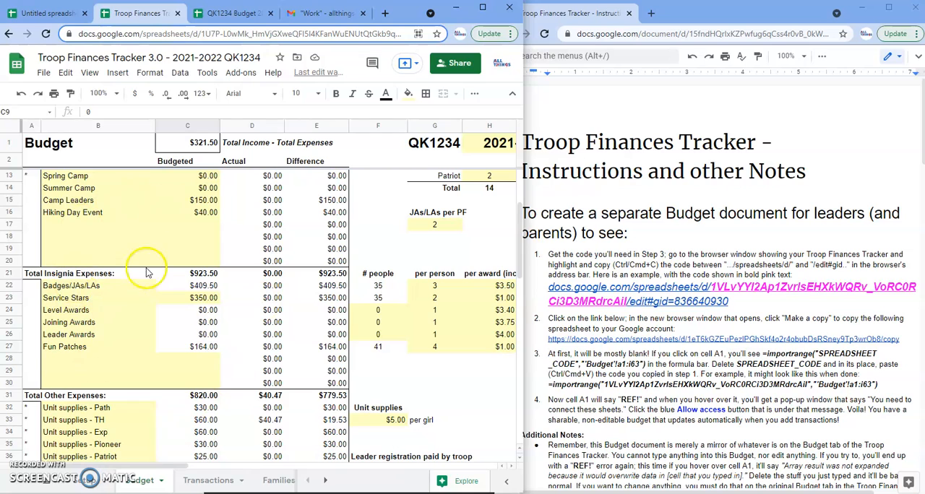
{"action": "left_click", "coordinate": [215, 21]}
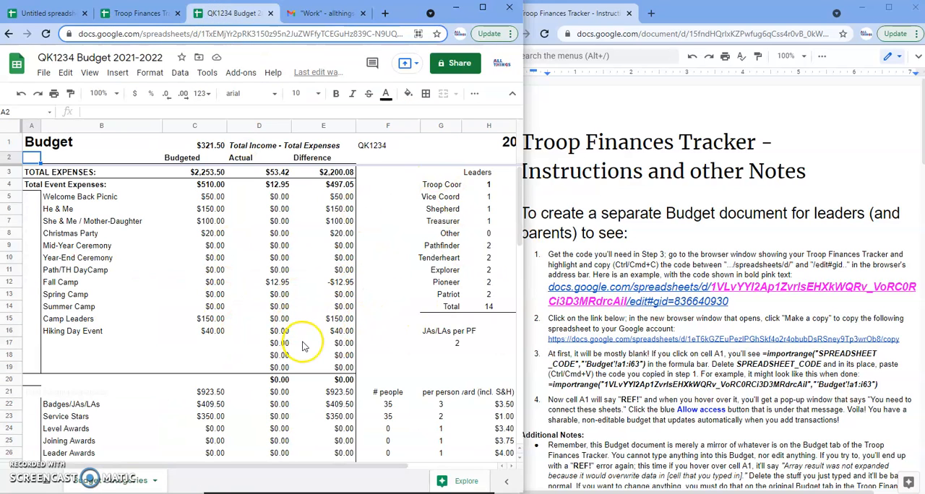
{"action": "left_click", "coordinate": [54, 393]}
{"action": "left_click", "coordinate": [31, 393]}
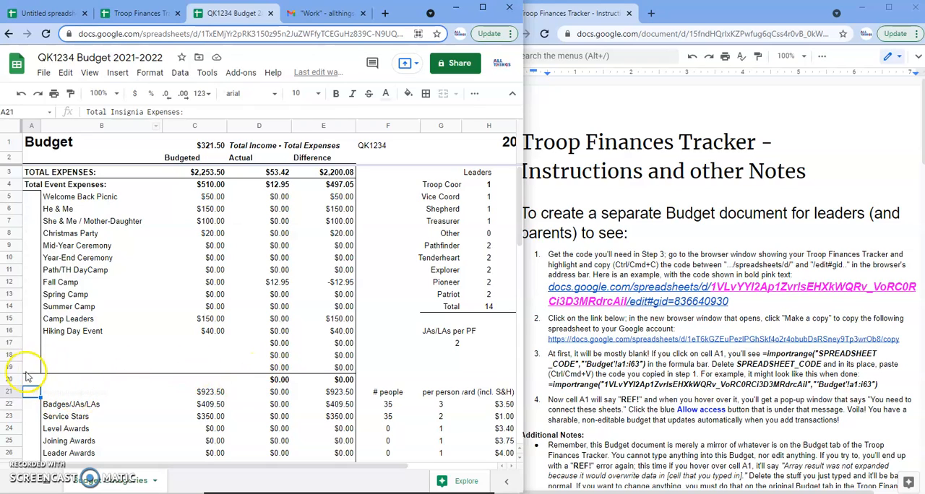
{"action": "left_click", "coordinate": [11, 356]}
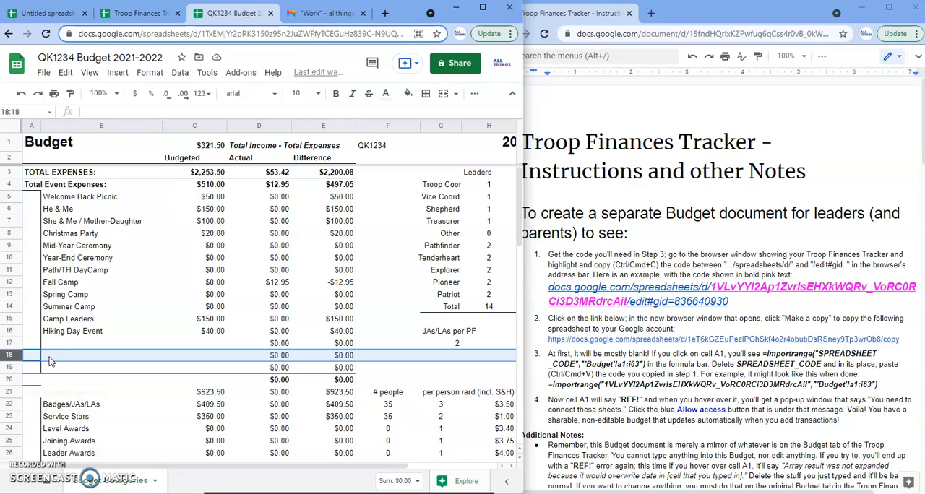
{"action": "right_click", "coordinate": [10, 356]}
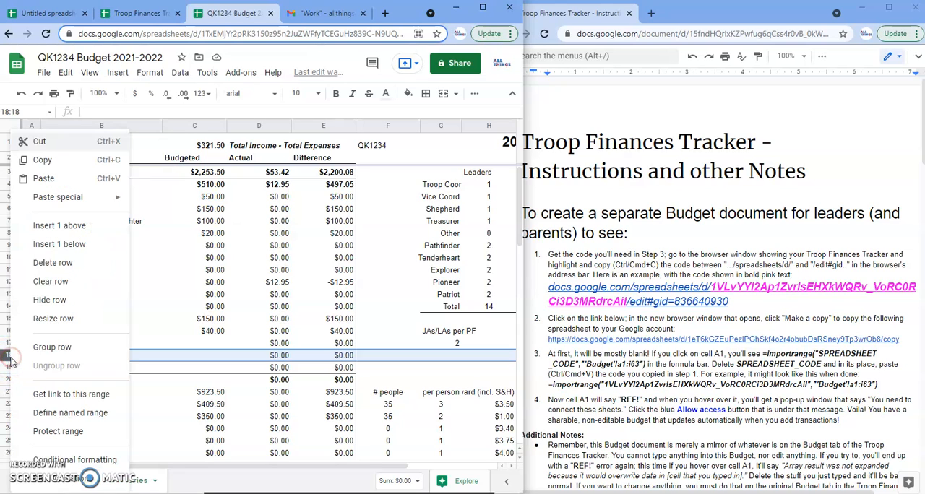
{"action": "left_click", "coordinate": [60, 245]}
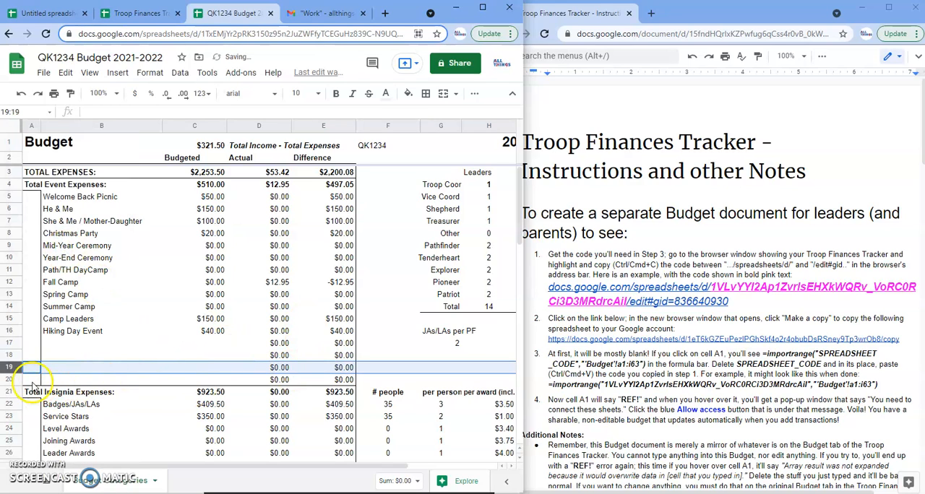
{"action": "left_click", "coordinate": [10, 380]}
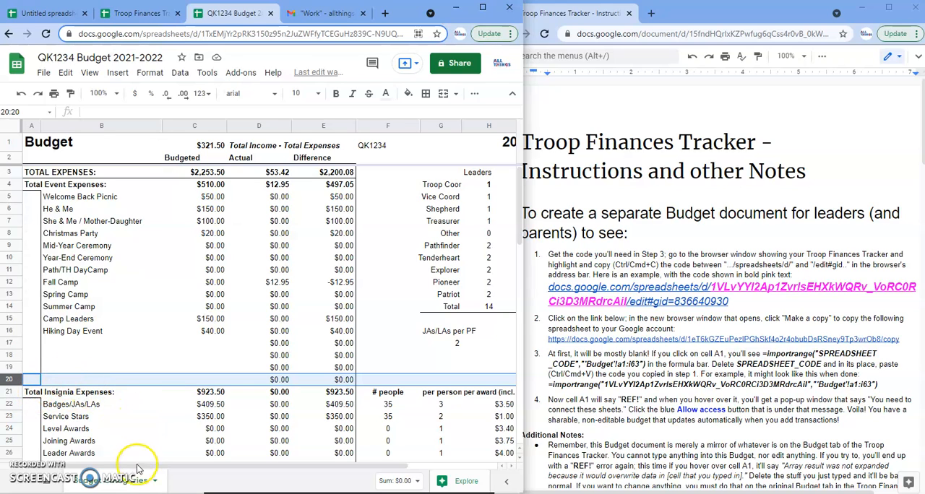
Clear the borders of the leader and girl Total row (G14:I14) and add a top border to it.
{"action": "left_click_drag", "start_coordinate": [128, 470], "coordinate": [196, 469]}
{"action": "left_click", "coordinate": [352, 331]}
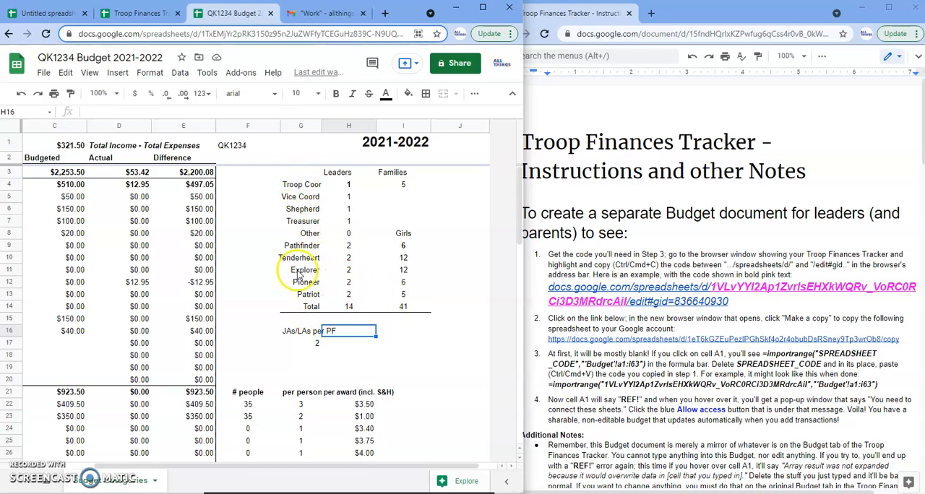
{"action": "left_click_drag", "start_coordinate": [300, 311], "coordinate": [411, 309]}
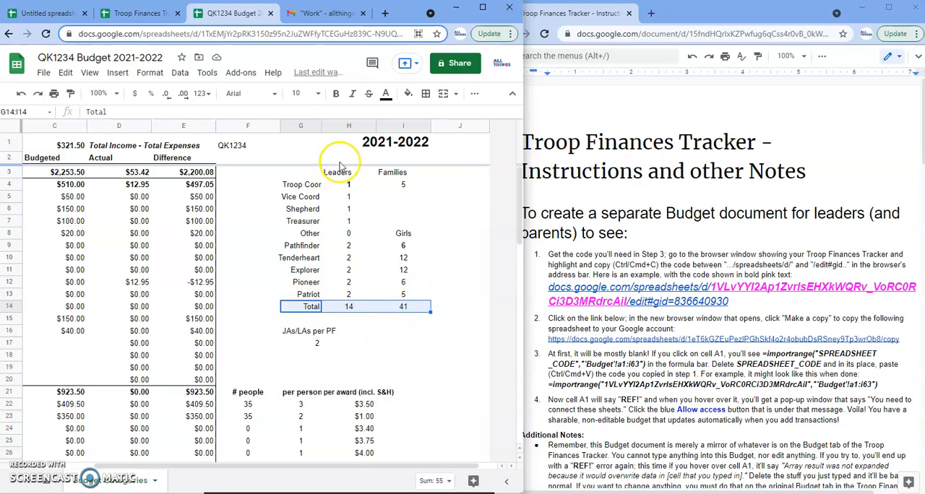
{"action": "left_click", "coordinate": [426, 95]}
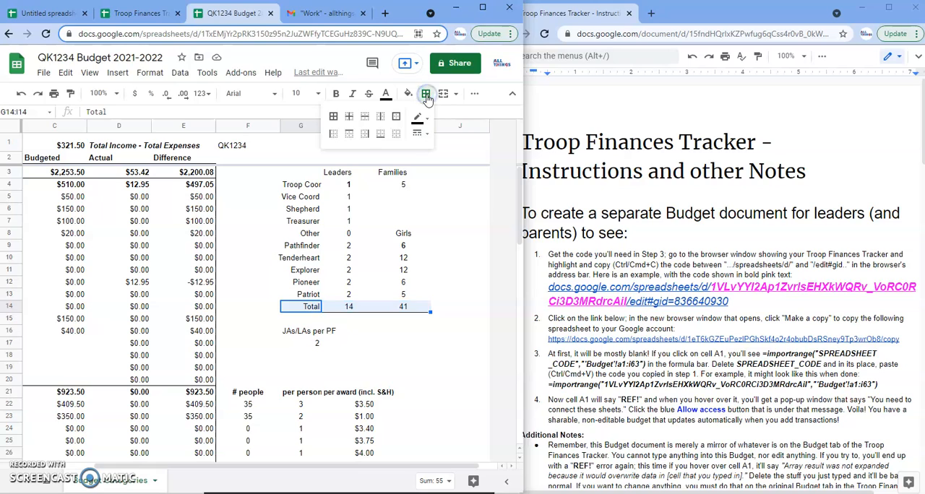
{"action": "left_click", "coordinate": [395, 137]}
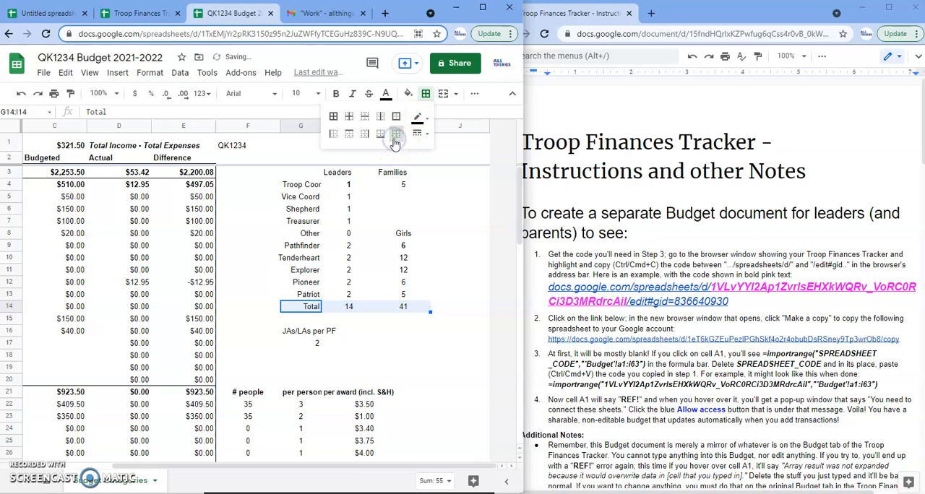
{"action": "left_click", "coordinate": [368, 137]}
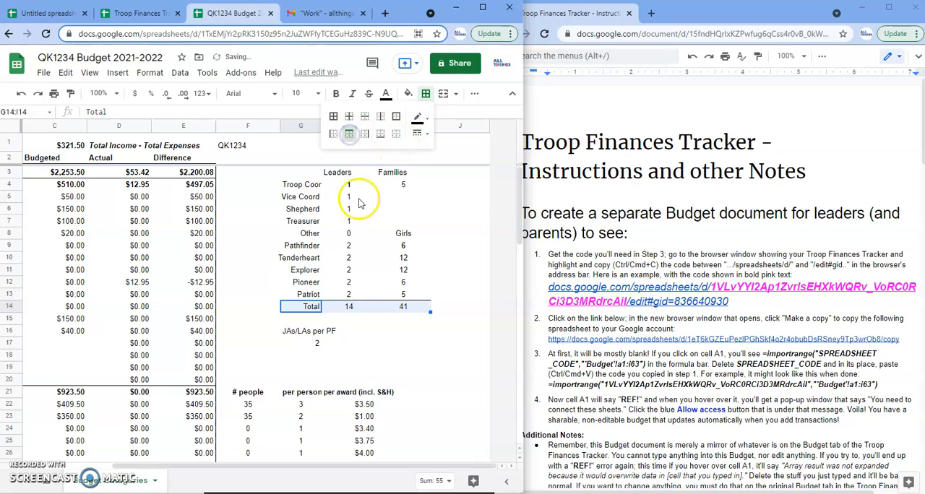
{"action": "left_click", "coordinate": [360, 321]}
Make the Total row G14:I14 and the Leaders, Families and Girls headings bold.
{"action": "left_click_drag", "start_coordinate": [311, 306], "coordinate": [414, 309]}
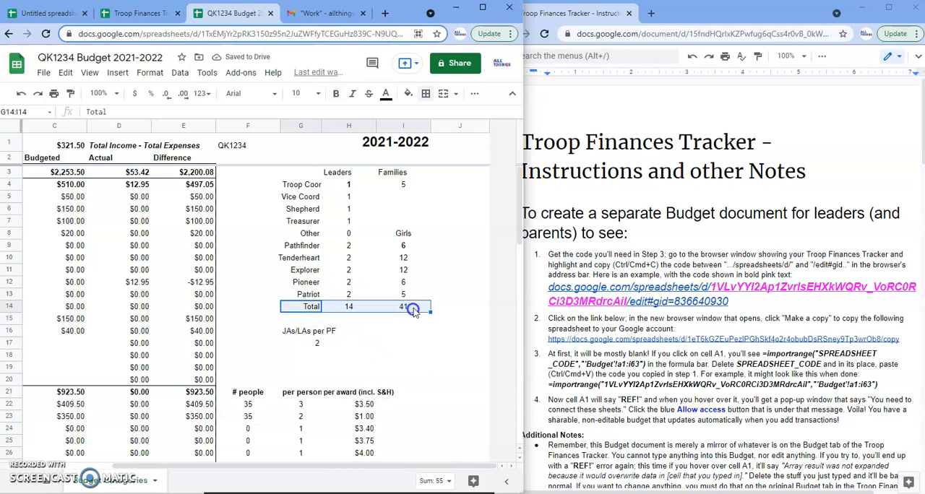
{"action": "left_click_drag", "start_coordinate": [339, 173], "coordinate": [383, 172]}
{"action": "left_click", "coordinate": [337, 97]}
{"action": "left_click", "coordinate": [403, 233]}
{"action": "left_click", "coordinate": [334, 95]}
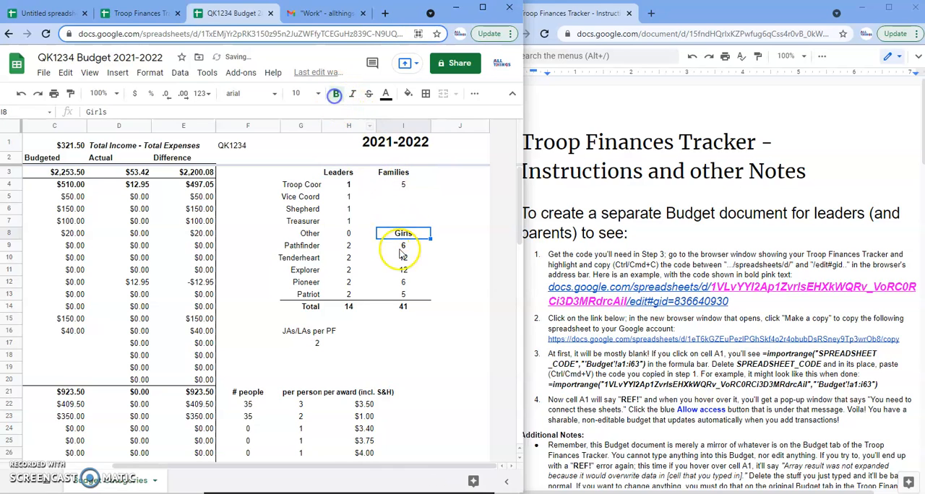
Remove bold from the Pathfinder girls count and the Troop Coord leader count, and make the JAs/LAs per PF label bold.
{"action": "left_click", "coordinate": [402, 247]}
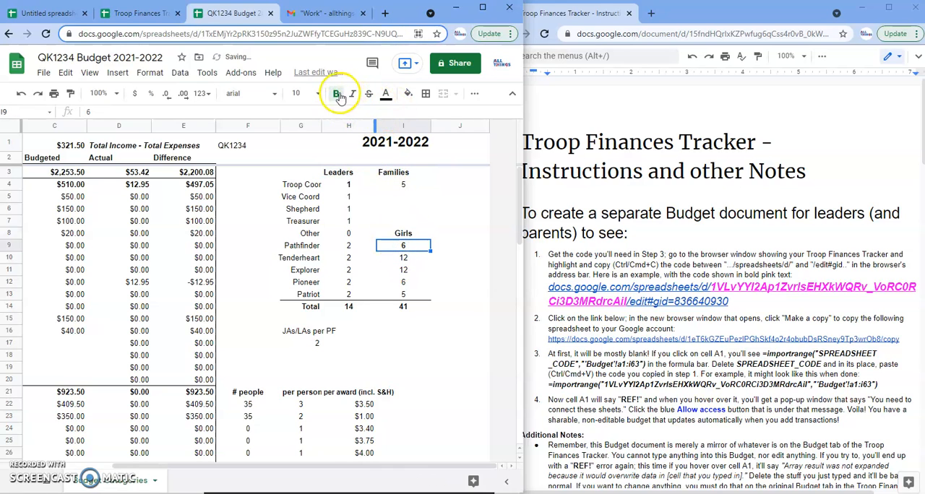
{"action": "left_click", "coordinate": [349, 184]}
{"action": "left_click", "coordinate": [336, 96]}
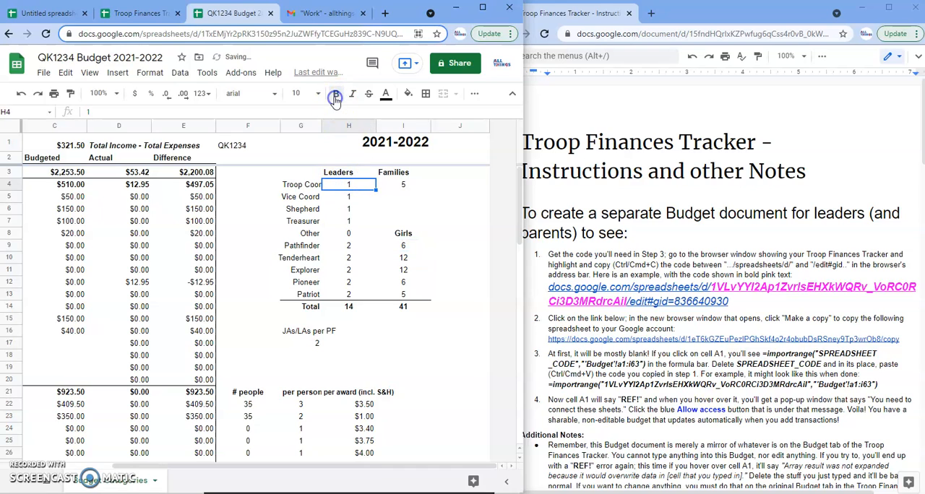
{"action": "left_click", "coordinate": [312, 334]}
{"action": "left_click", "coordinate": [336, 94]}
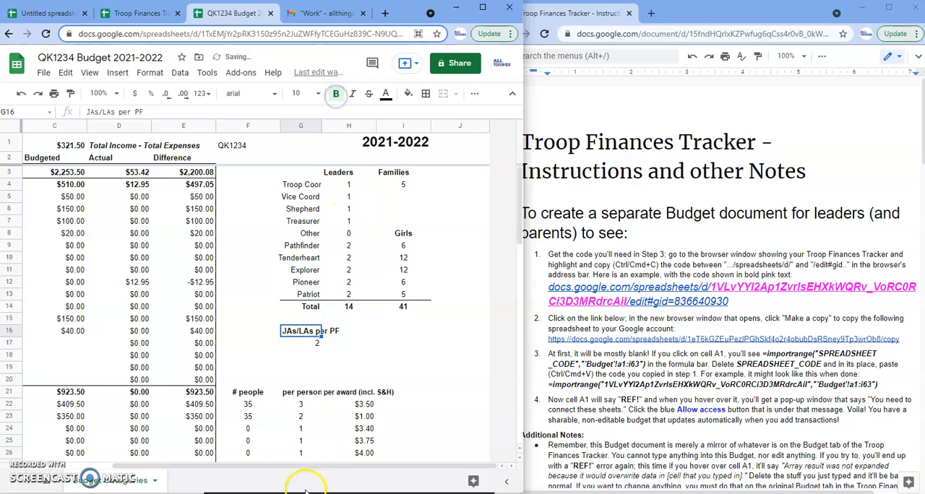
Try to delete rows 11 to 16, from Path/TH DayCamp to Hiking Day Event, in the budget copy.
{"action": "left_click_drag", "start_coordinate": [301, 471], "coordinate": [214, 471]}
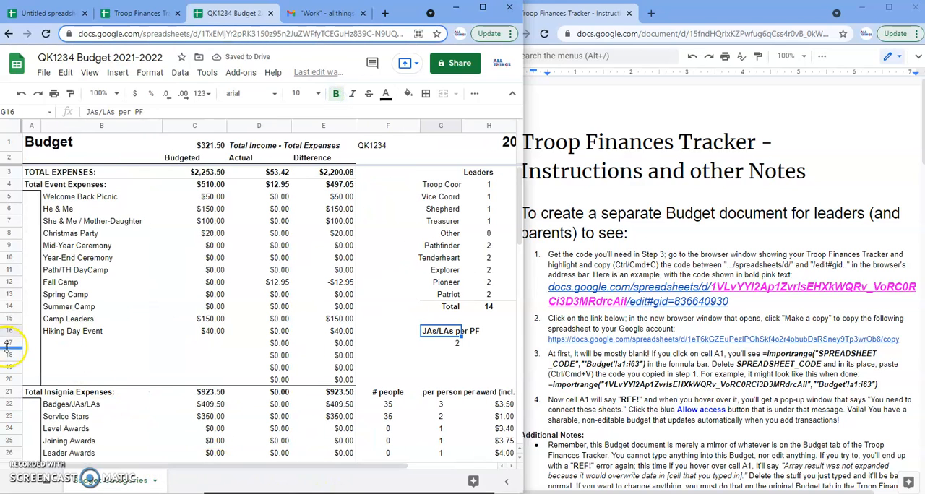
{"action": "left_click_drag", "start_coordinate": [8, 345], "coordinate": [9, 354]}
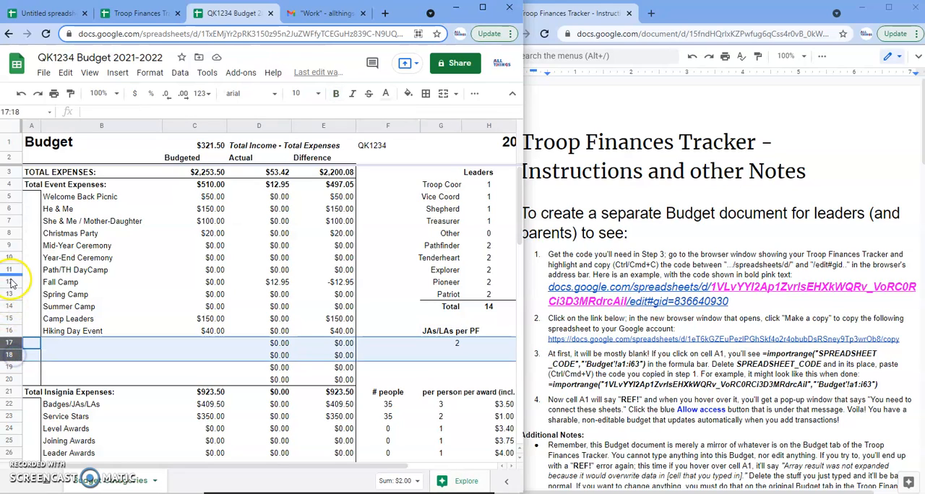
{"action": "left_click_drag", "start_coordinate": [10, 275], "coordinate": [10, 333]}
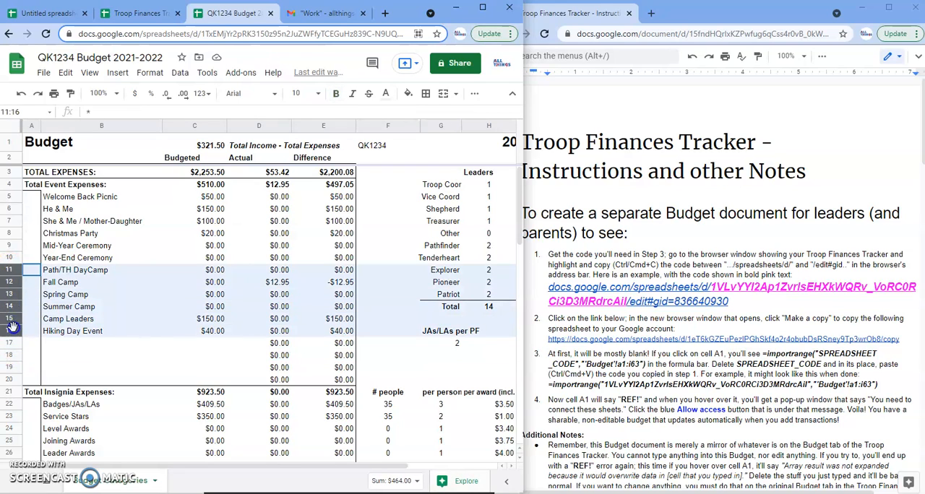
{"action": "right_click", "coordinate": [54, 316]}
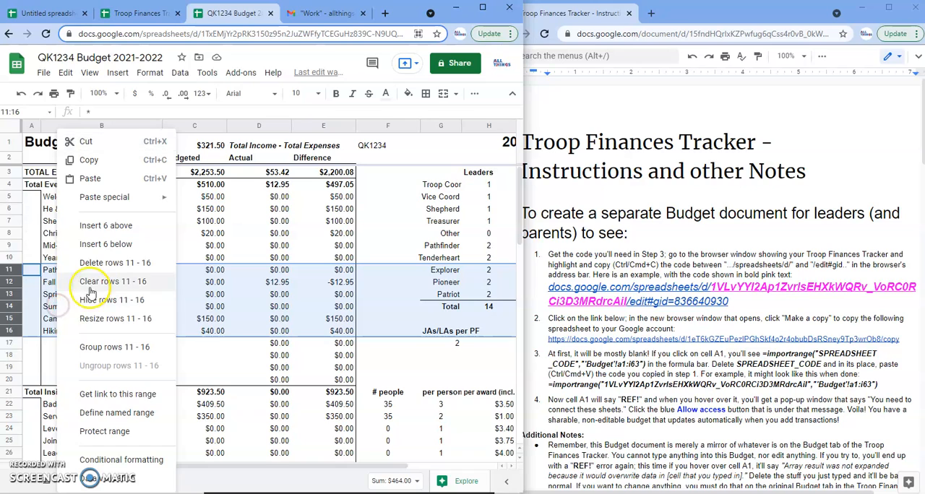
{"action": "left_click", "coordinate": [93, 265]}
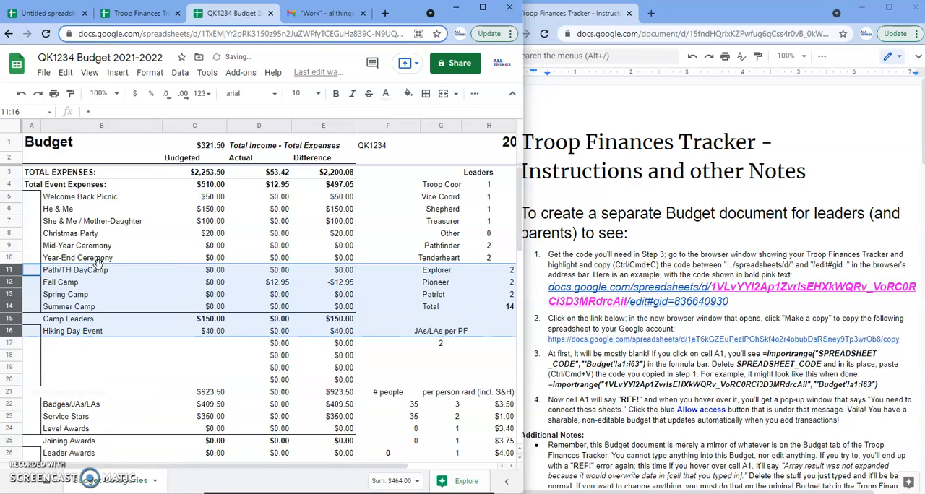
{"action": "left_click", "coordinate": [122, 327]}
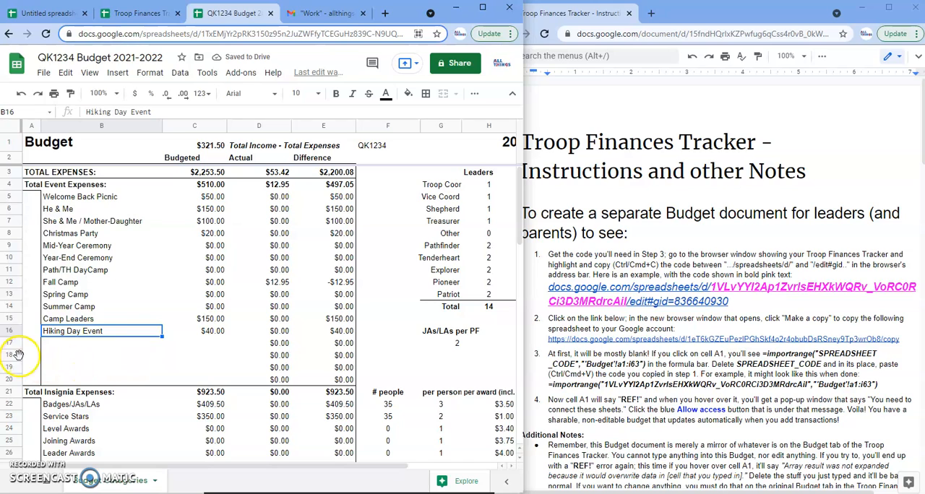
Hide the empty rows 18 to 20 above Total Insignia Expenses and bring up the Additional Notes in the instructions document.
{"action": "left_click_drag", "start_coordinate": [18, 356], "coordinate": [17, 379]}
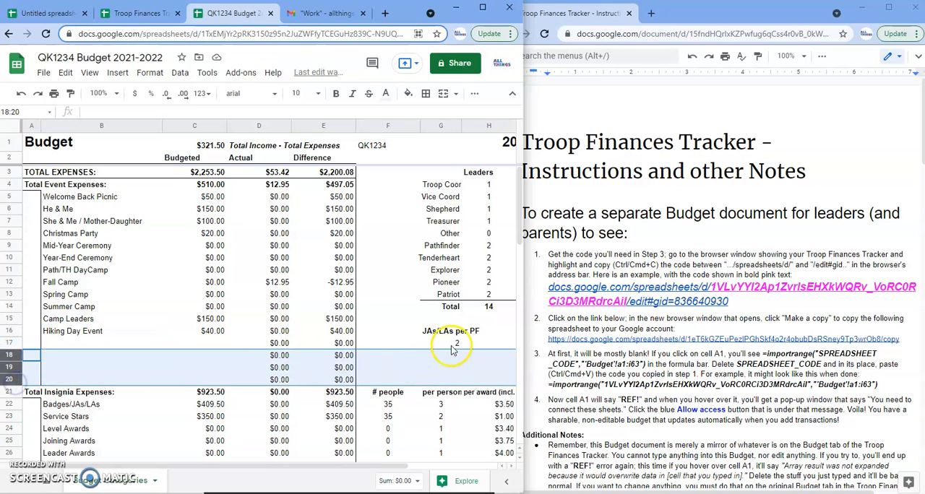
{"action": "right_click", "coordinate": [237, 371]}
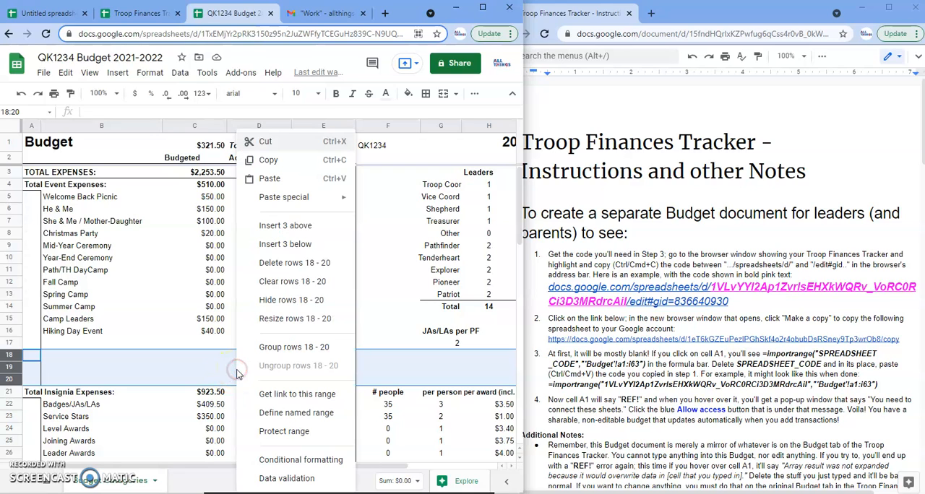
{"action": "left_click", "coordinate": [272, 304]}
{"action": "left_click", "coordinate": [312, 395]}
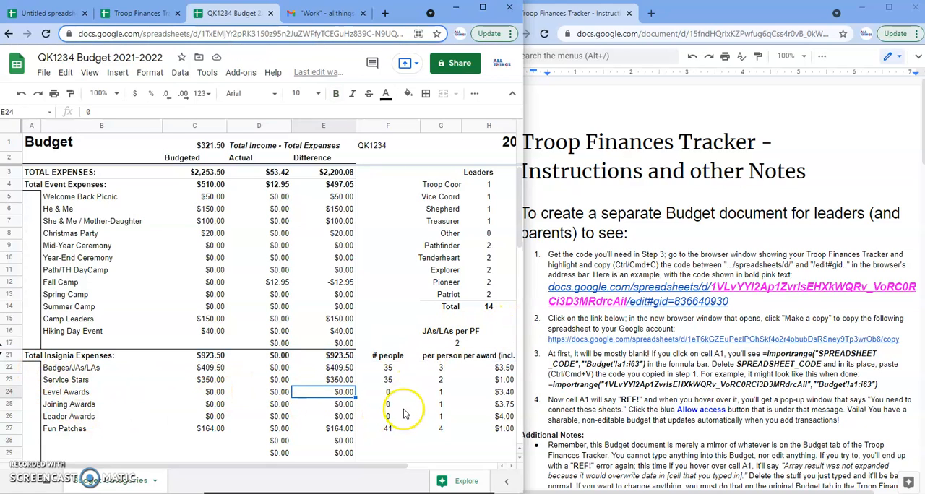
{"action": "scroll", "coordinate": [593, 349], "scroll_direction": "down", "scroll_amount": 3}
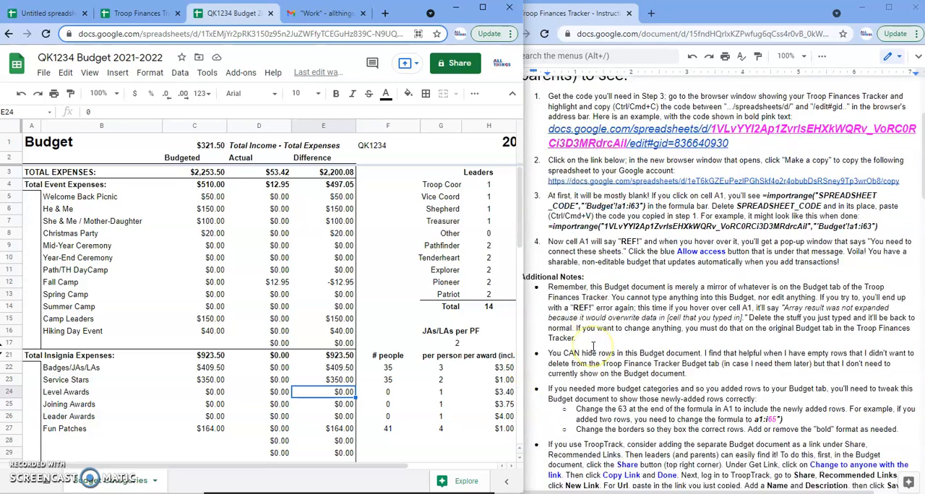
Try to change the heading in H21 of the budget copy to "per award (incl. S&H+tax)" and check the error on A1.
{"action": "scroll", "coordinate": [593, 348], "scroll_direction": "down", "scroll_amount": 1}
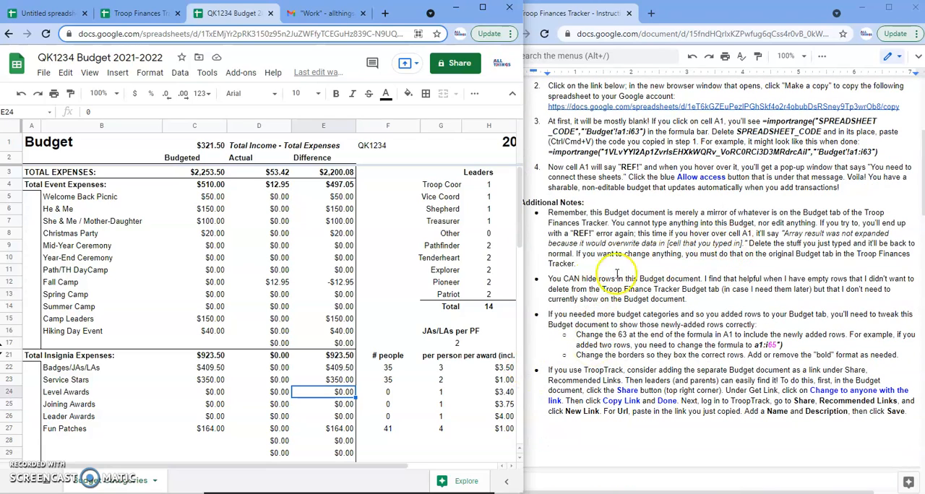
{"action": "left_click_drag", "start_coordinate": [321, 466], "coordinate": [387, 468]}
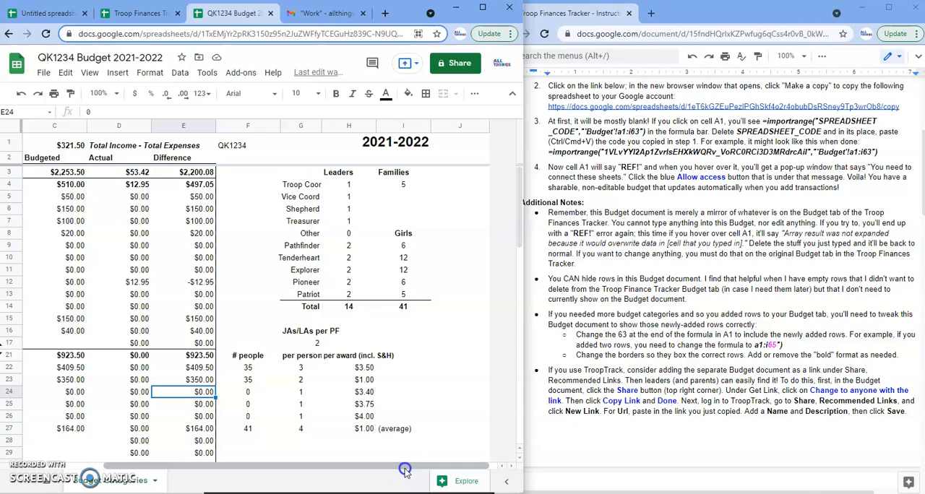
{"action": "left_click", "coordinate": [365, 355]}
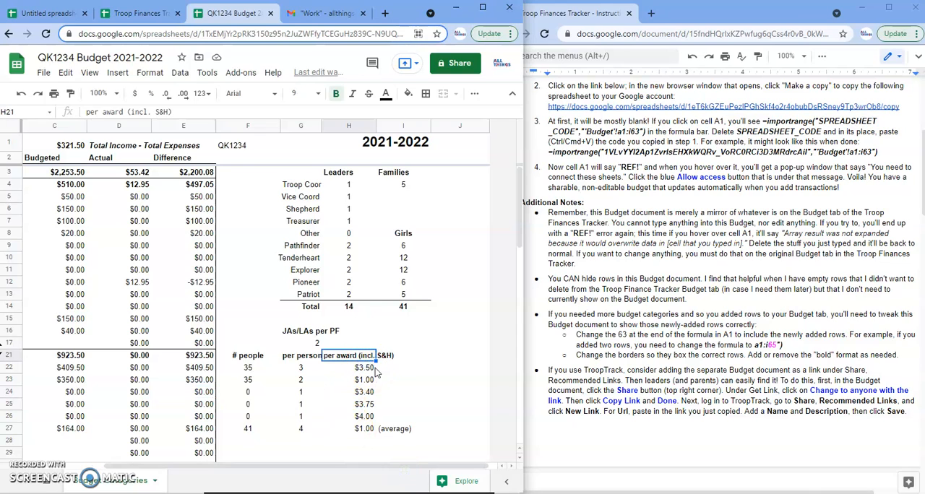
{"action": "left_click", "coordinate": [168, 112]}
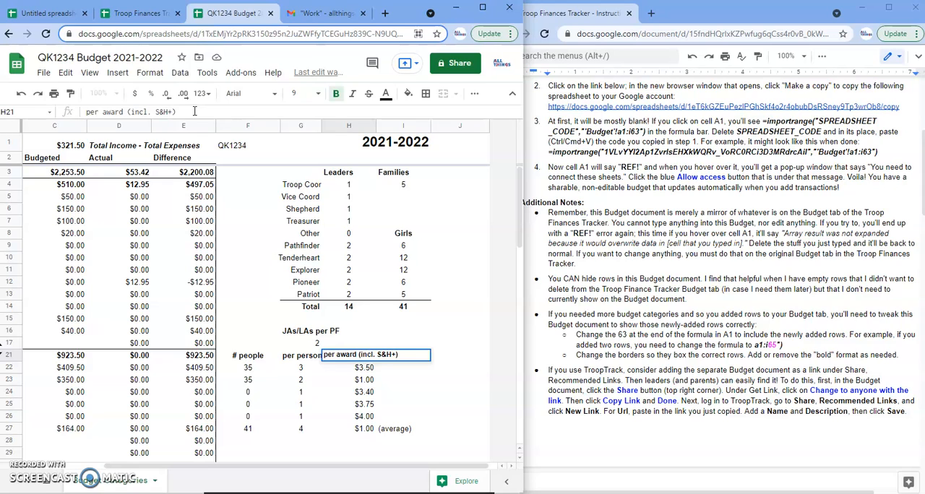
{"action": "key", "text": "Return"}
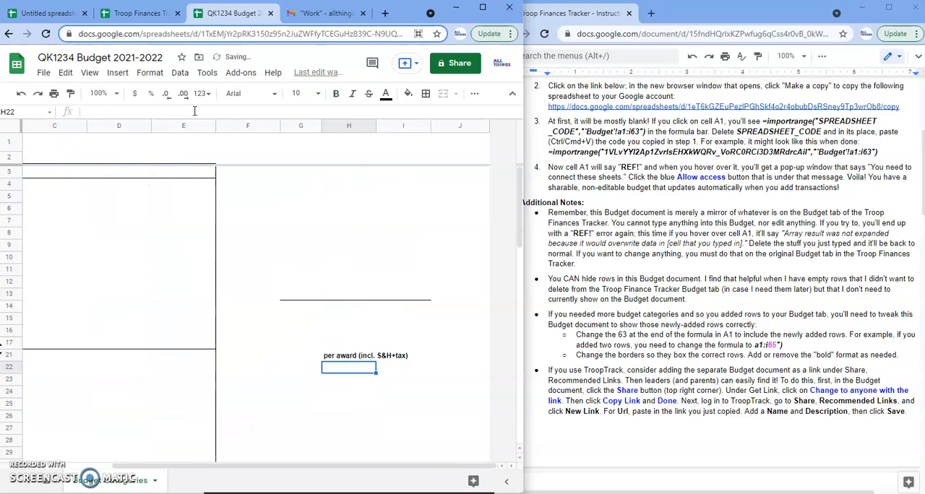
{"action": "left_click_drag", "start_coordinate": [176, 468], "coordinate": [61, 470]}
{"action": "mouse_move", "coordinate": [31, 148]}
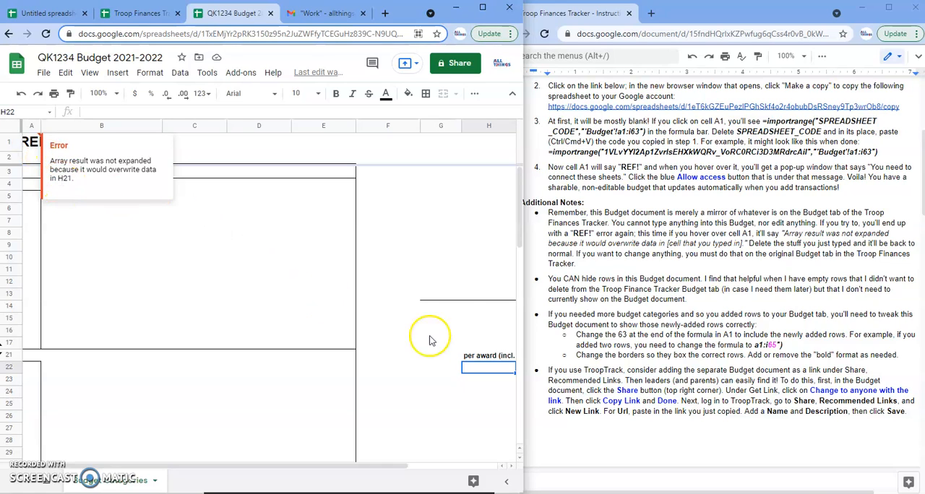
Clear the manually entered heading from H21 in the budget copy.
{"action": "left_click", "coordinate": [475, 357]}
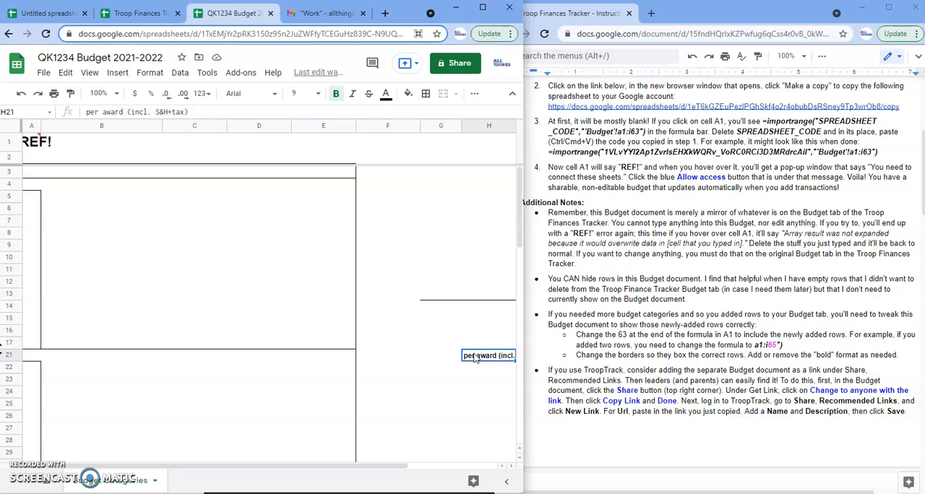
{"action": "left_click_drag", "start_coordinate": [353, 474], "coordinate": [384, 471]}
{"action": "key", "text": "Delete"}
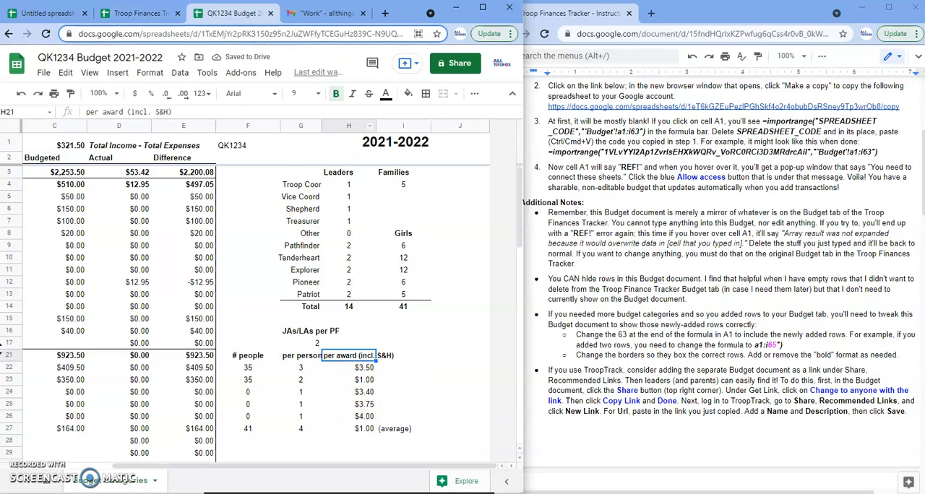
Change H21 on the Troop Finances Tracker's Budget sheet to "per award (incl. S&H+tax)" and check the same cell in the budget copy.
{"action": "left_click", "coordinate": [137, 13]}
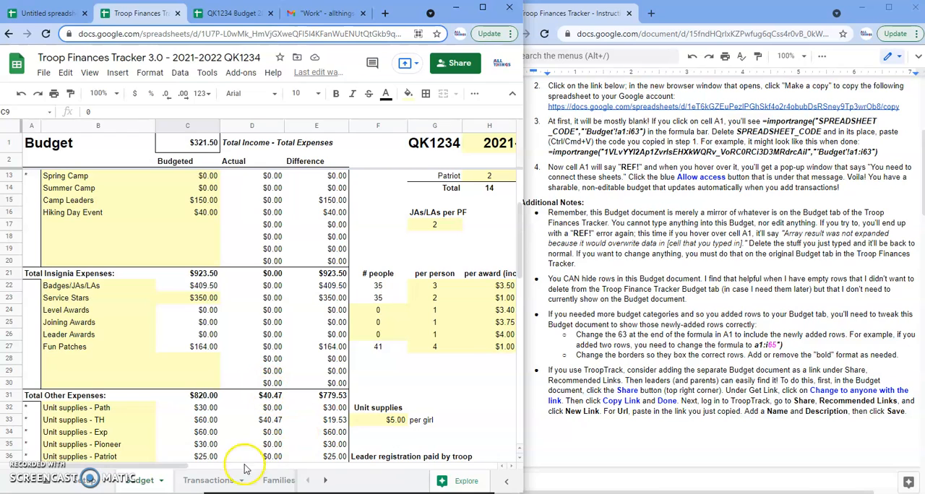
{"action": "left_click_drag", "start_coordinate": [166, 468], "coordinate": [232, 468]}
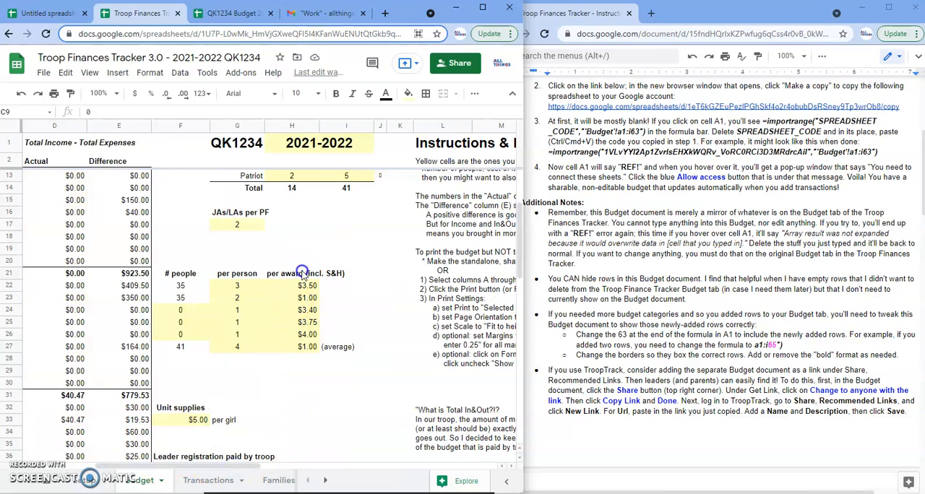
{"action": "left_click", "coordinate": [300, 273]}
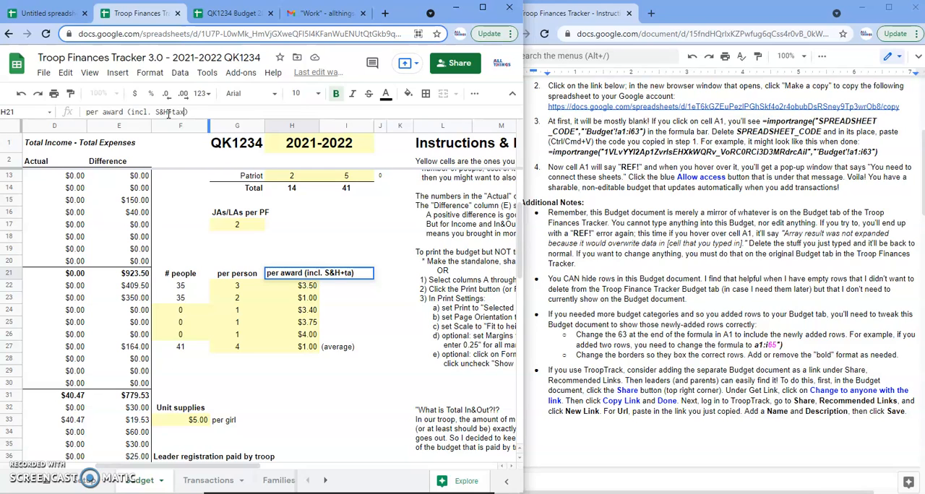
{"action": "key", "text": "Return"}
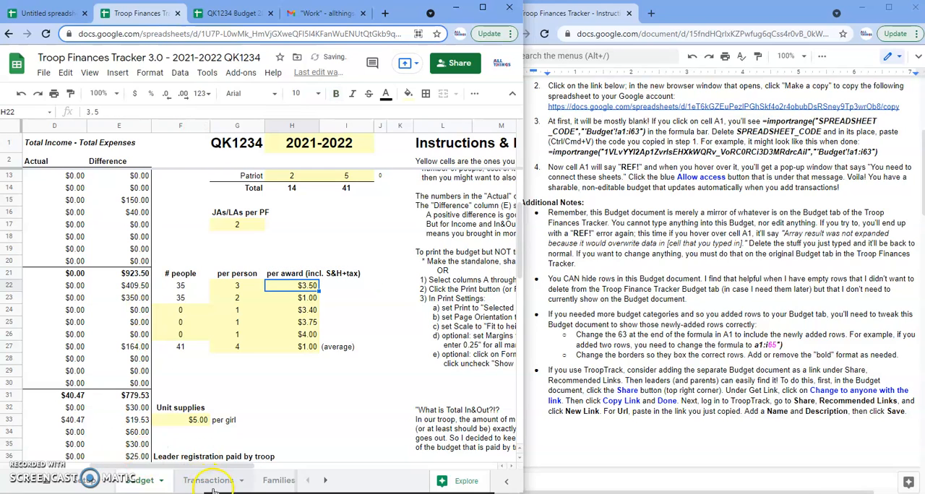
{"action": "left_click", "coordinate": [231, 13]}
{"action": "left_click", "coordinate": [377, 359]}
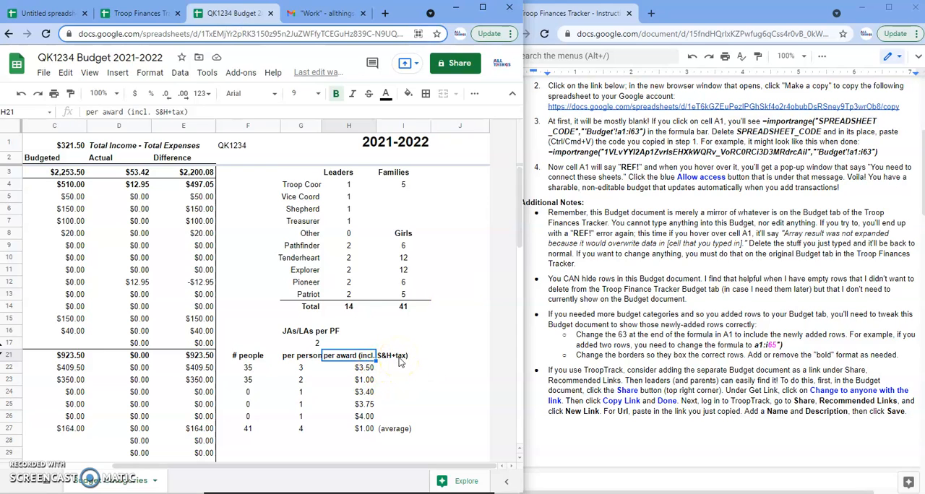
Try to overwrite the Fall Camp Actual amount in D12 of the budget copy, and undo the entry.
{"action": "left_click", "coordinate": [169, 282]}
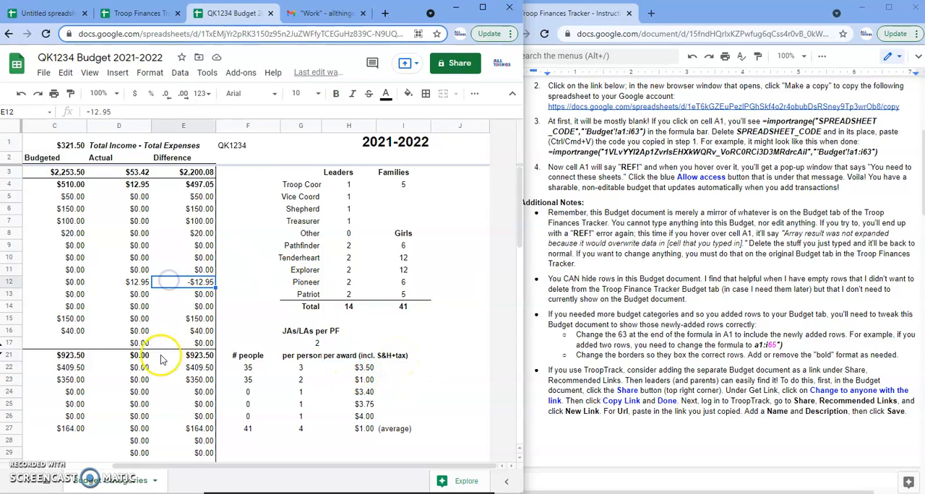
{"action": "left_click", "coordinate": [141, 369]}
{"action": "left_click", "coordinate": [132, 283]}
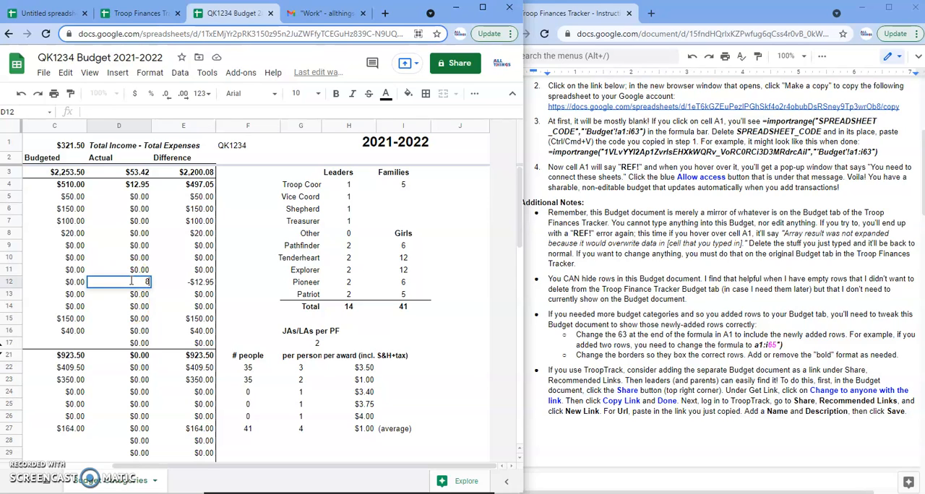
{"action": "key", "text": "Return"}
{"action": "left_click", "coordinate": [134, 286]}
{"action": "key", "text": "ctrl+z"}
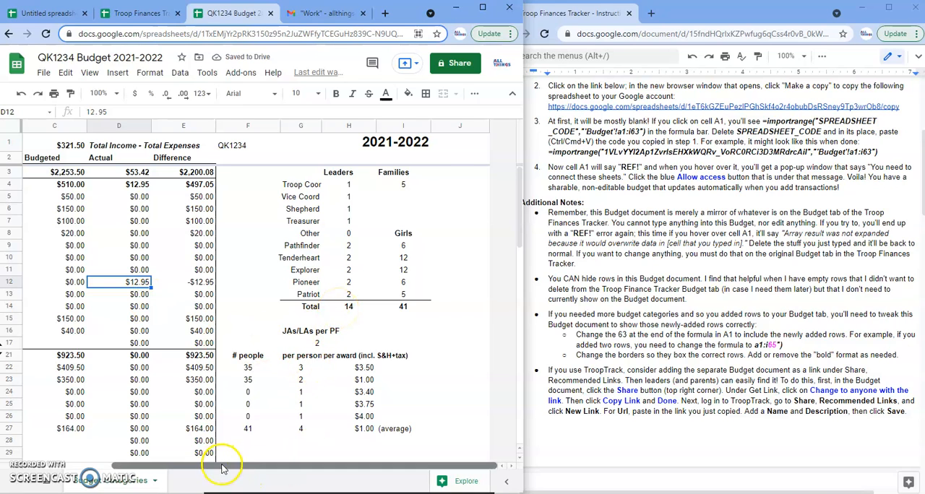
Compare the last rows of the Total In&Out section in the tracker's Budget sheet and in the budget copy.
{"action": "left_click_drag", "start_coordinate": [221, 463], "coordinate": [118, 456]}
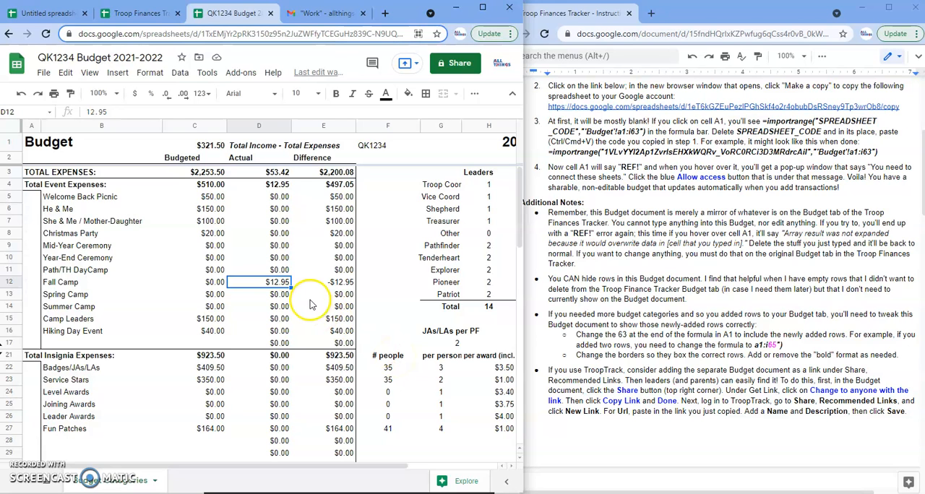
{"action": "scroll", "coordinate": [135, 367], "scroll_direction": "down", "scroll_amount": 3}
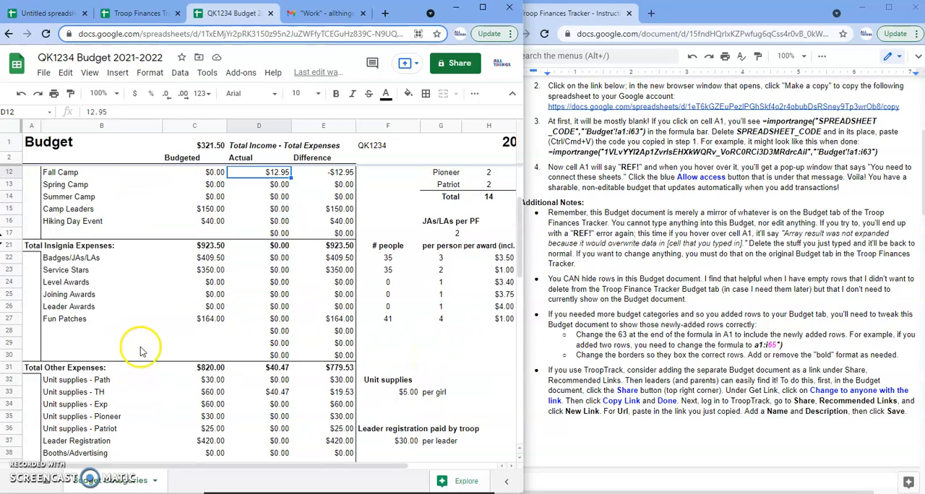
{"action": "left_click", "coordinate": [130, 13]}
{"action": "scroll", "coordinate": [152, 340], "scroll_direction": "down", "scroll_amount": 11}
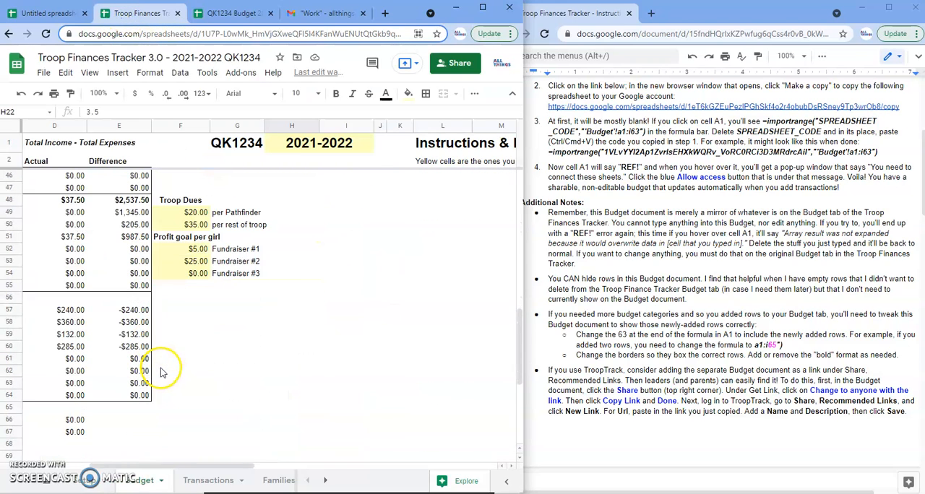
{"action": "scroll", "coordinate": [163, 373], "scroll_direction": "down", "scroll_amount": 1}
{"action": "left_click_drag", "start_coordinate": [131, 467], "coordinate": [57, 468]}
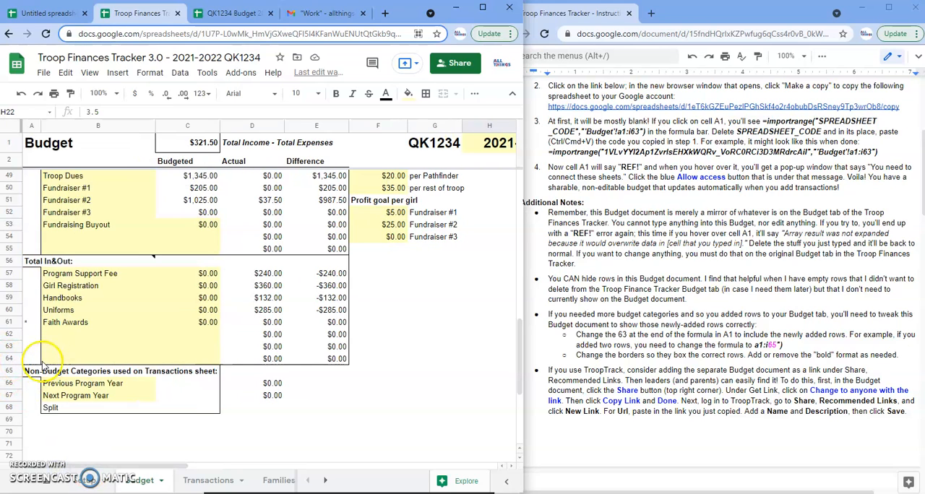
{"action": "left_click", "coordinate": [235, 13]}
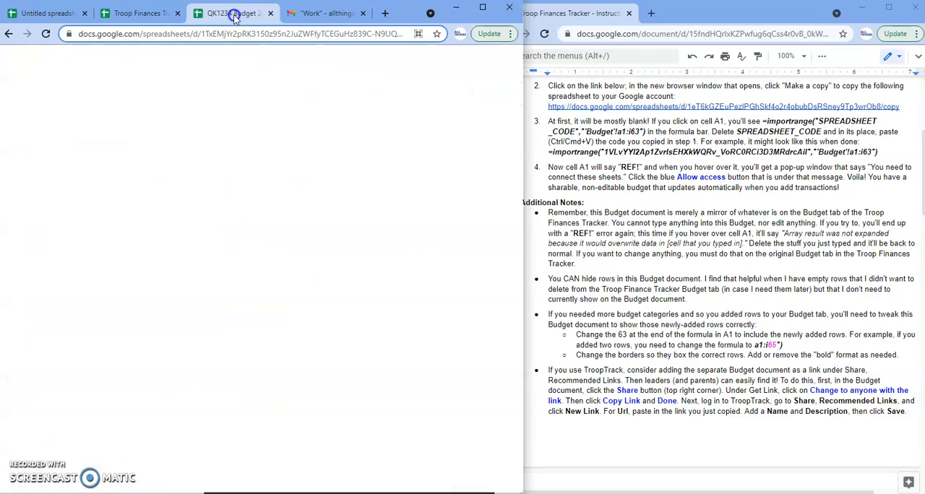
{"action": "scroll", "coordinate": [224, 316], "scroll_direction": "down", "scroll_amount": 6}
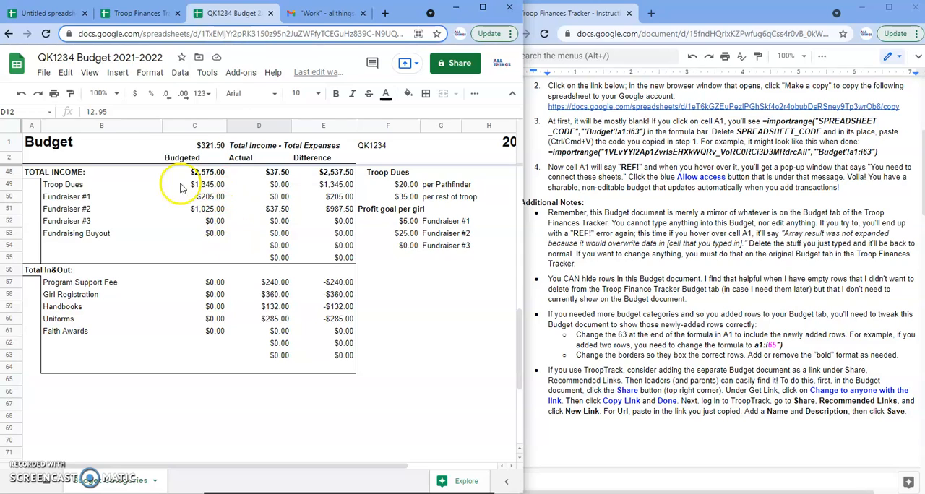
Extend the importrange range in cell A1 of the budget copy to a1:i68.
{"action": "left_click", "coordinate": [34, 144]}
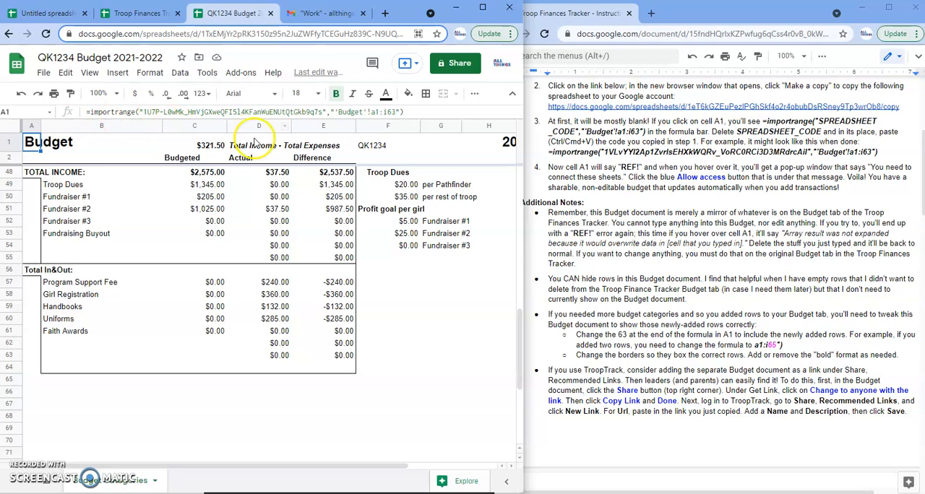
{"action": "left_click", "coordinate": [392, 112]}
{"action": "double_click", "coordinate": [391, 112]}
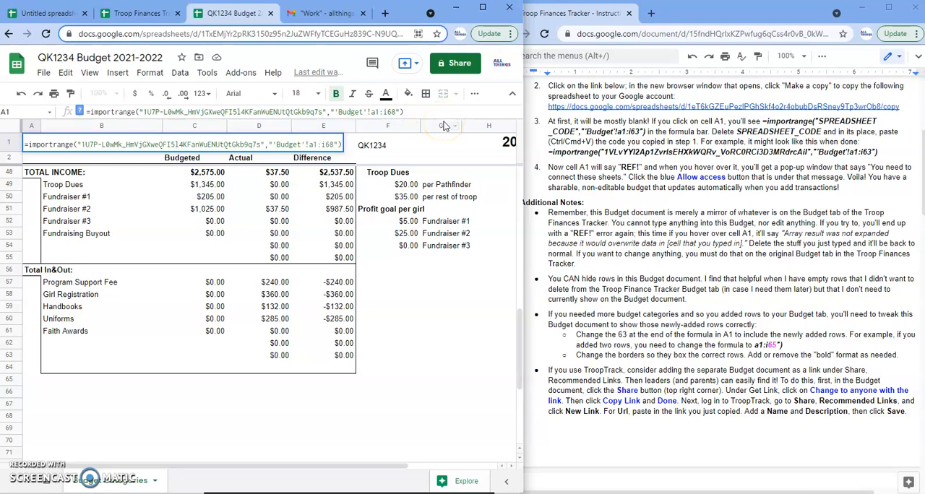
{"action": "type", "text": "68"}
{"action": "key", "text": "Return"}
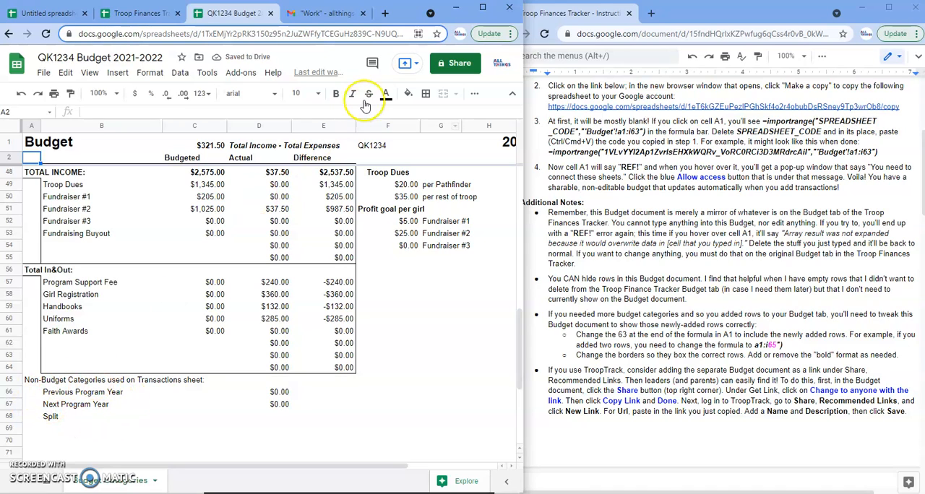
Set the importrange range in cell A1 to a1:i64, leaving out the Non-Budget Categories rows.
{"action": "left_click", "coordinate": [30, 147]}
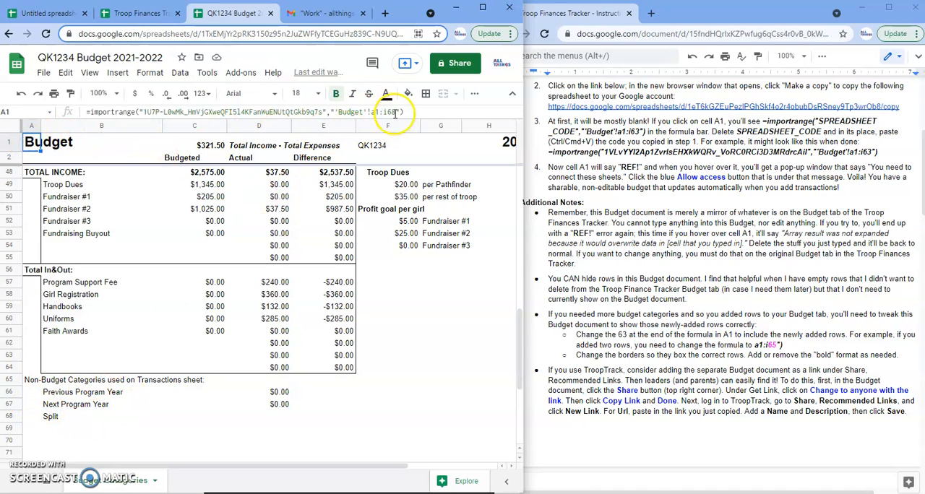
{"action": "left_click", "coordinate": [393, 112]}
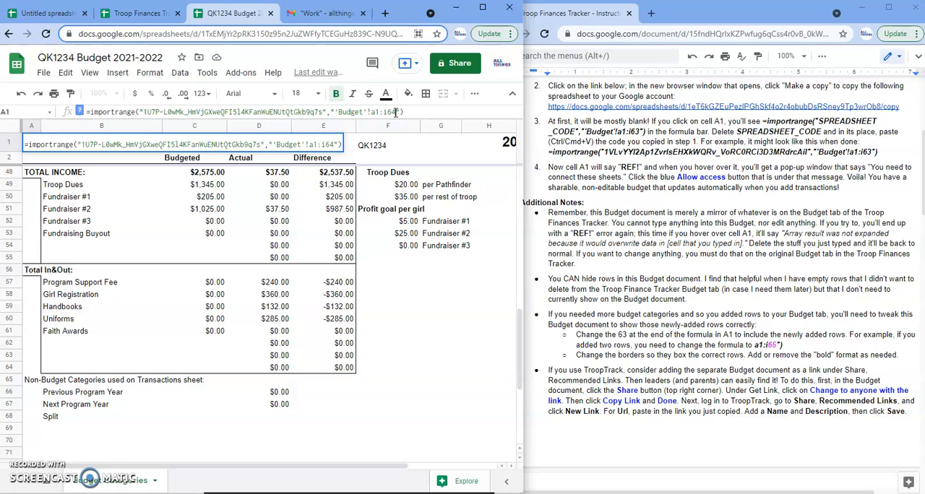
{"action": "key", "text": "Return"}
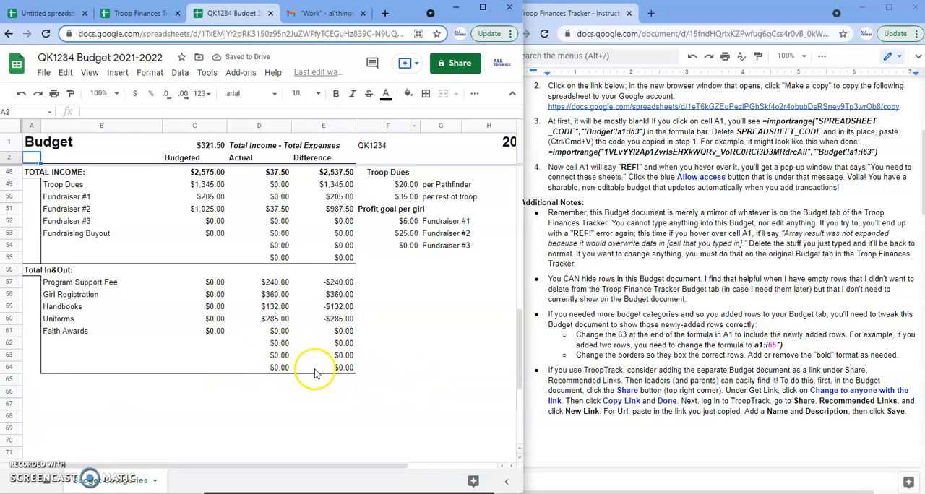
{"action": "left_click", "coordinate": [32, 141]}
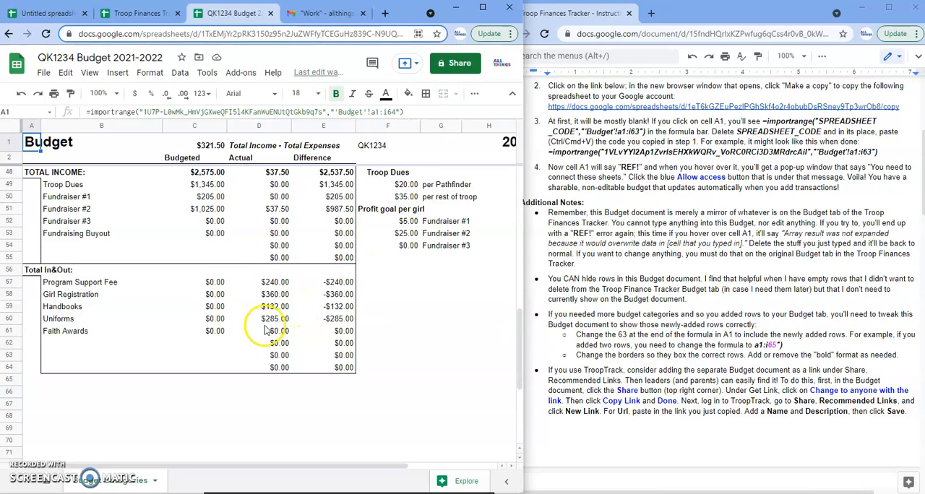
Preview the budget copy's current sheet for printing with its existing page settings, and leave without saving a PDF.
{"action": "left_click", "coordinate": [54, 96]}
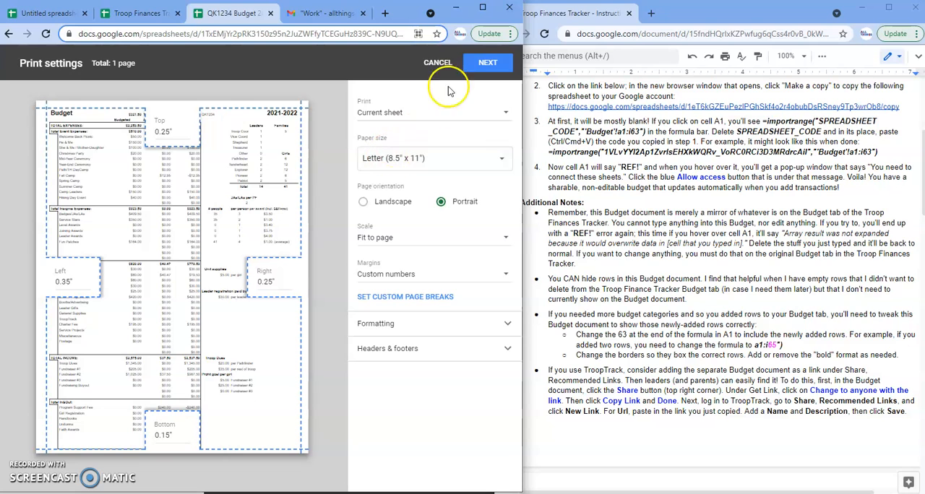
{"action": "left_click", "coordinate": [488, 63]}
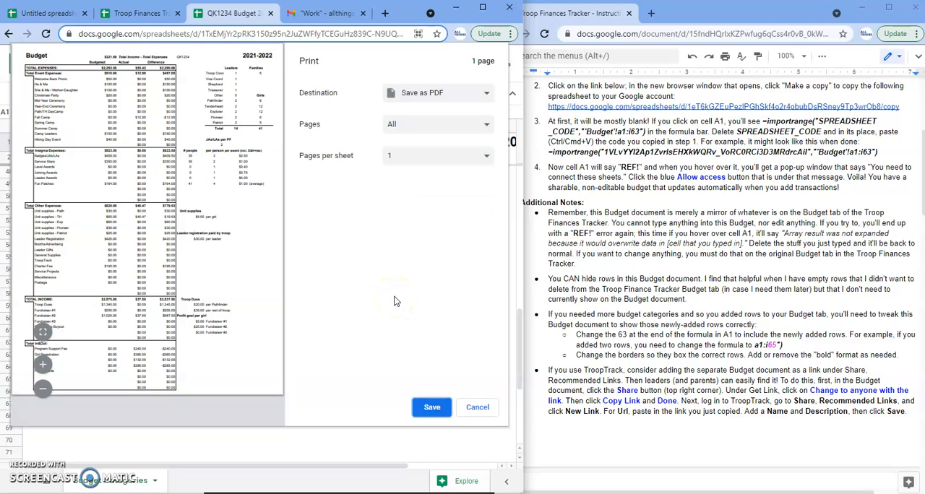
{"action": "left_click", "coordinate": [477, 407]}
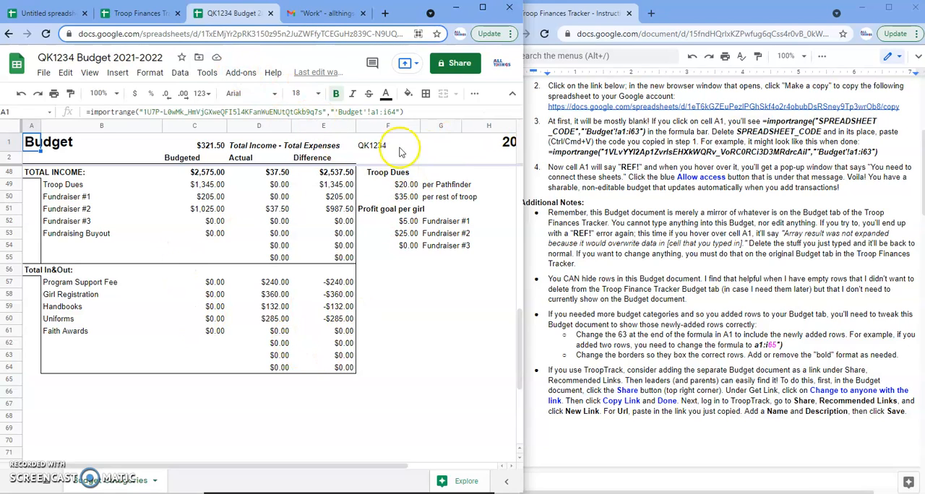
Share the budget copy with anyone with the link as Viewer and copy its link.
{"action": "left_click", "coordinate": [457, 63]}
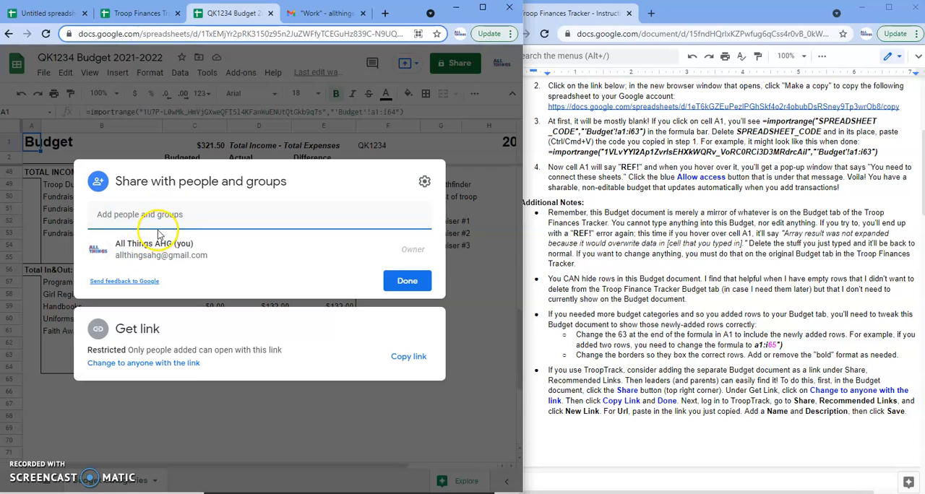
{"action": "left_click", "coordinate": [144, 363]}
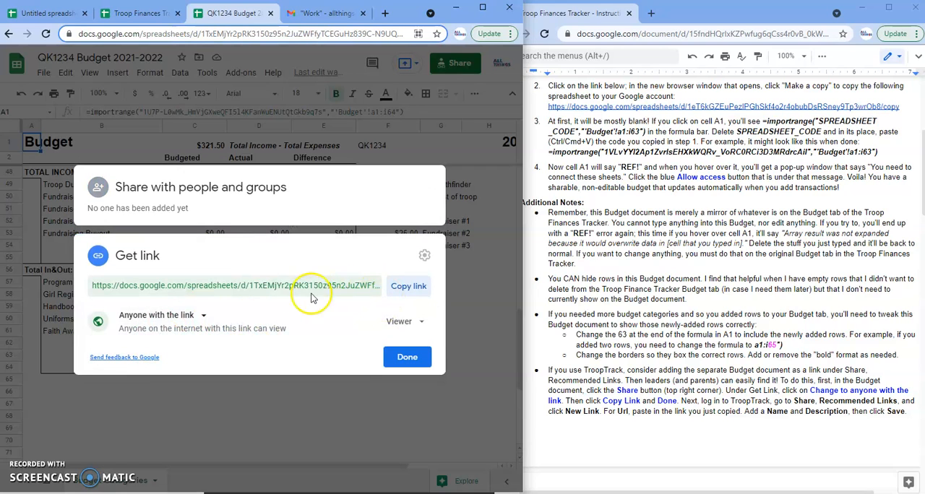
{"action": "left_click", "coordinate": [404, 288]}
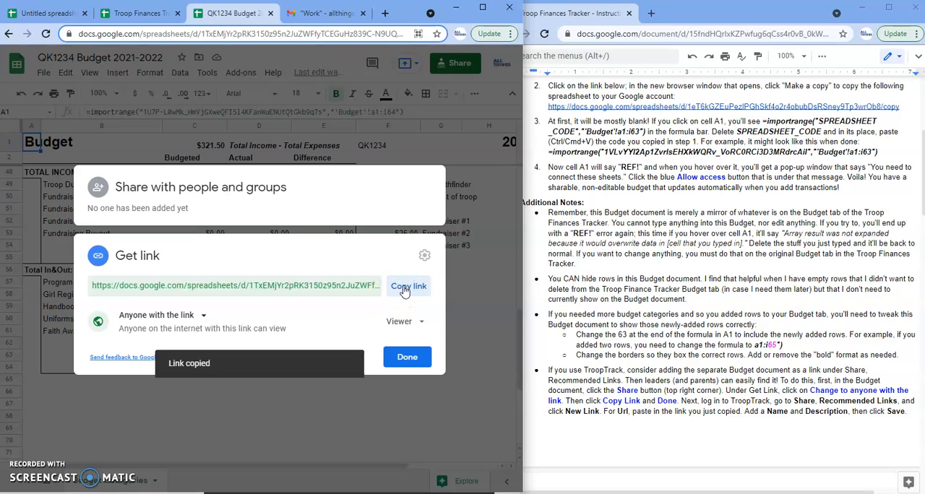
Finish sharing the budget copy and close its sharing settings.
{"action": "left_click", "coordinate": [406, 357]}
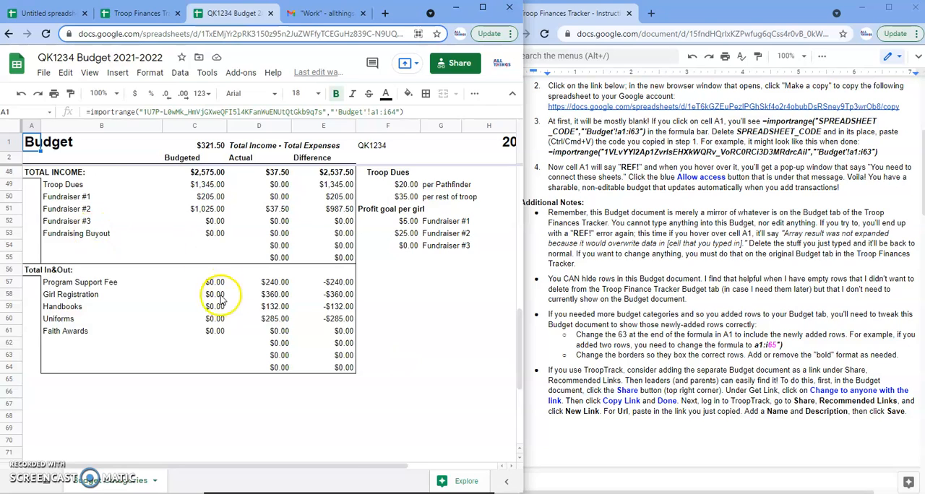
{"action": "scroll", "coordinate": [221, 300], "scroll_direction": "up", "scroll_amount": 15}
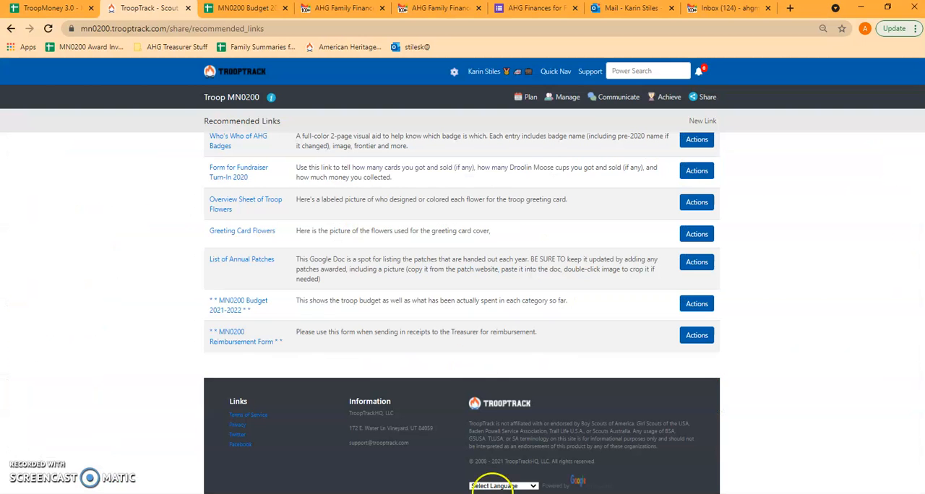
Switch to TroopTrack, open the troop's shared Recommended Links page and log in with the saved credentials.
{"action": "scroll", "coordinate": [248, 306], "scroll_direction": "up", "scroll_amount": 5}
{"action": "left_click", "coordinate": [708, 101]}
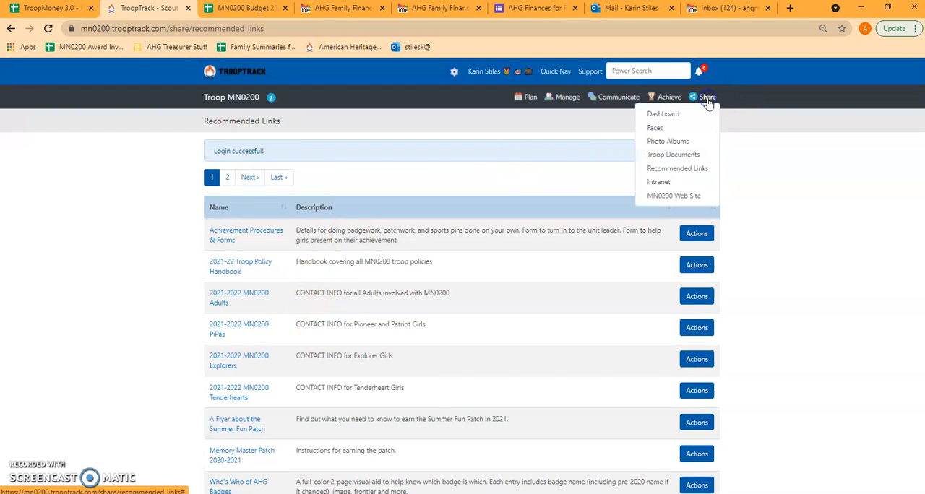
{"action": "left_click", "coordinate": [679, 169]}
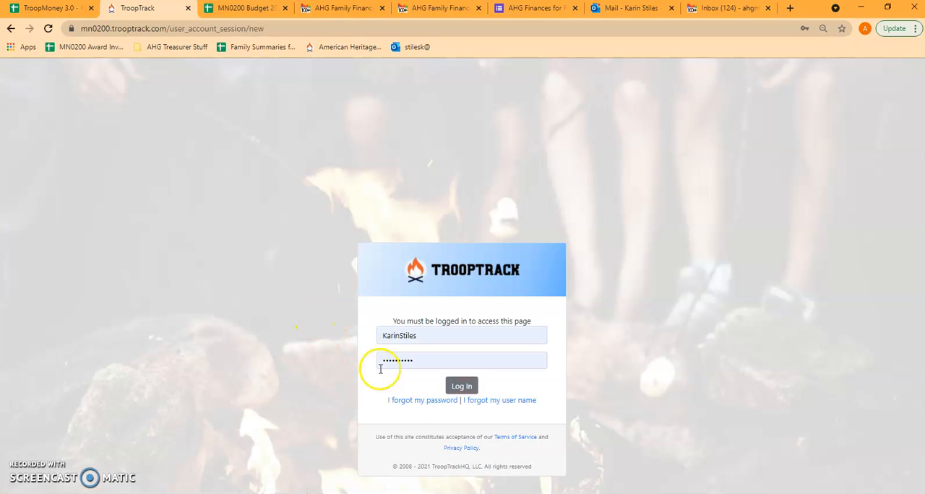
{"action": "left_click", "coordinate": [462, 386]}
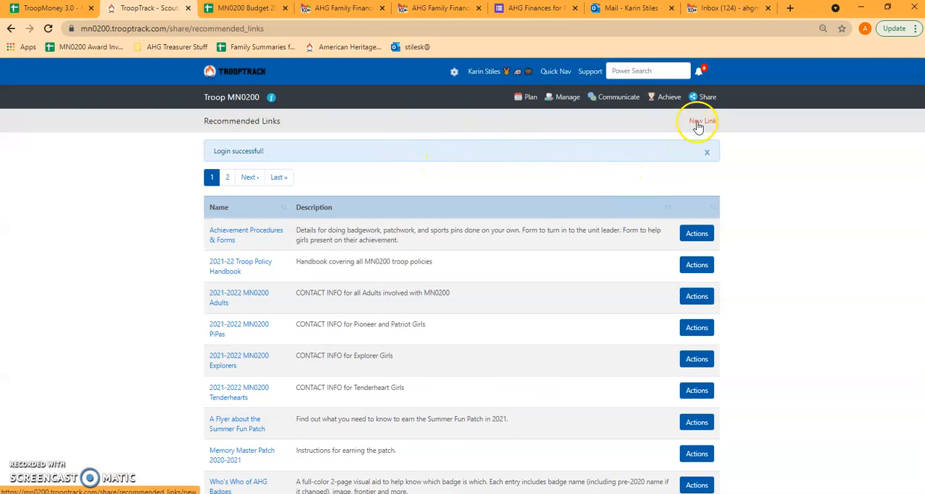
Start a new recommended link with the copied budget URL and a name beginning with BUDGET, and close it without saving.
{"action": "left_click", "coordinate": [698, 123]}
{"action": "left_click", "coordinate": [385, 224]}
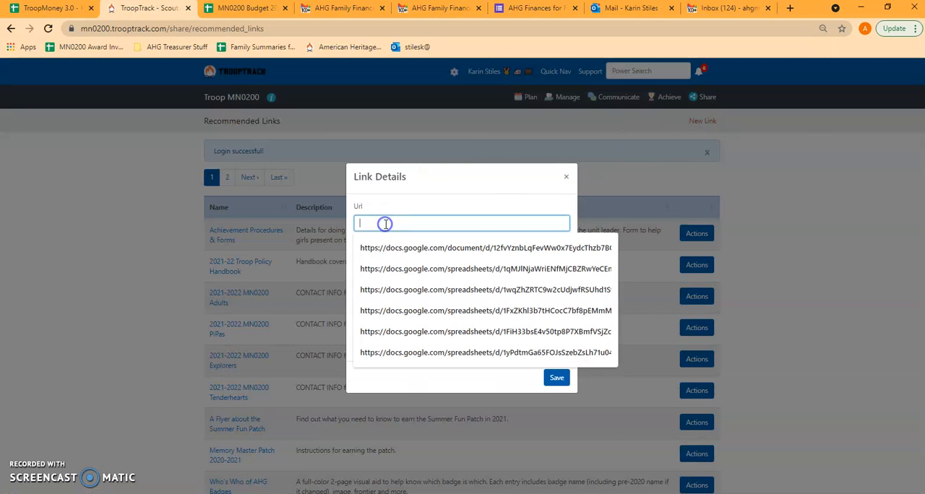
{"action": "key", "text": "ctrl+v"}
{"action": "left_click", "coordinate": [395, 258]}
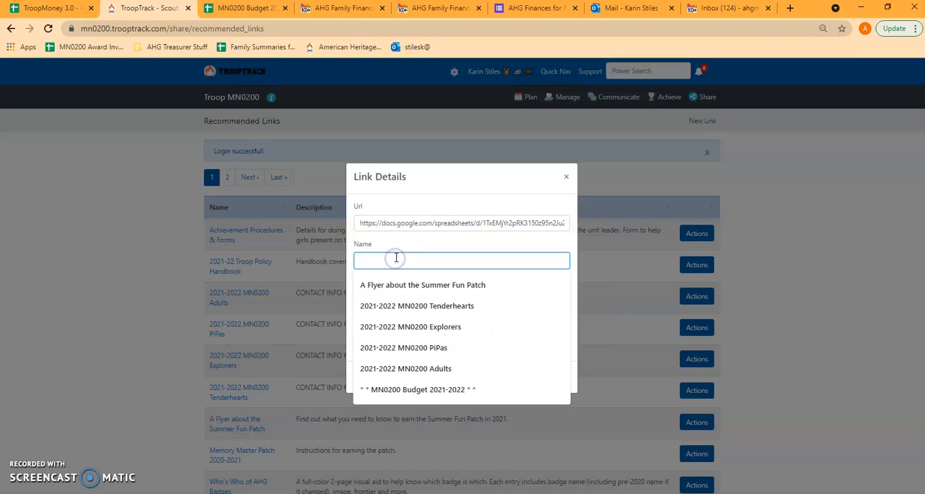
{"action": "type", "text": "BUDGET FOR 2021-22"}
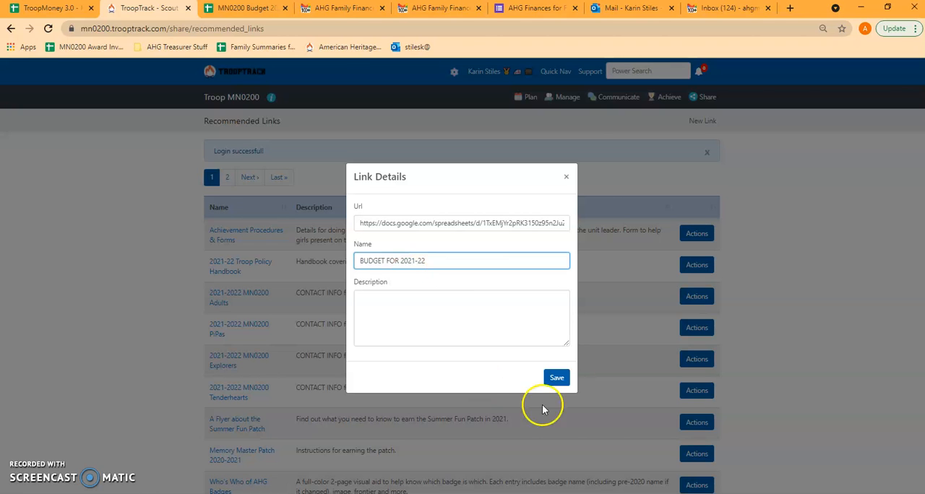
{"action": "left_click", "coordinate": [566, 177]}
Open the existing MN0200 Budget 2021-2022 recommended link and look through the linked budget spreadsheet.
{"action": "scroll", "coordinate": [200, 320], "scroll_direction": "down", "scroll_amount": 3}
{"action": "scroll", "coordinate": [200, 320], "scroll_direction": "down", "scroll_amount": 3}
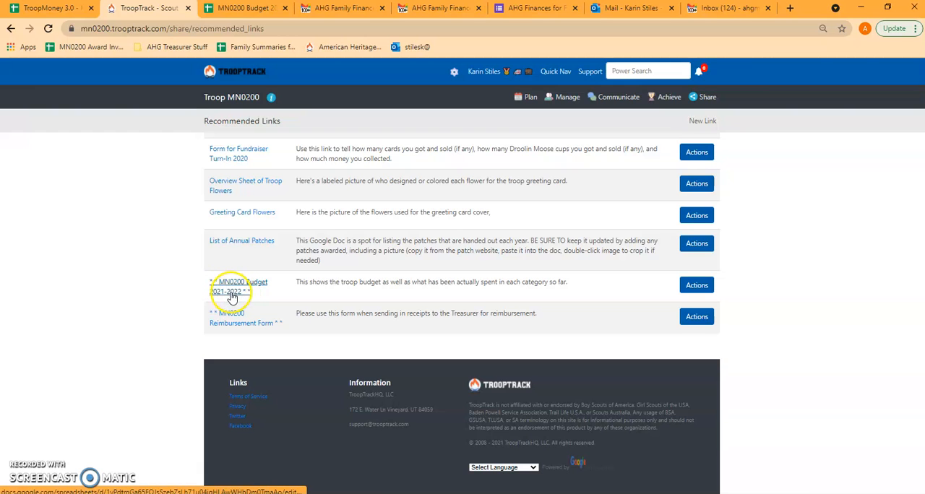
{"action": "left_click", "coordinate": [232, 294]}
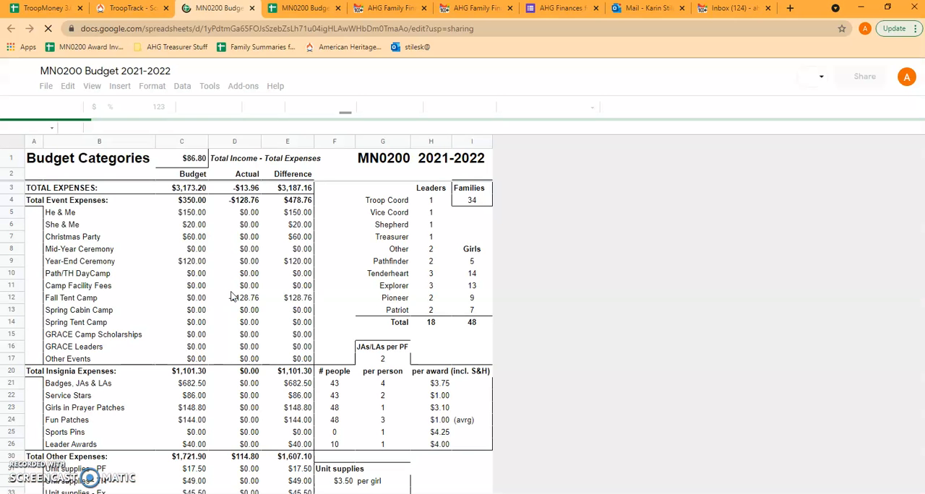
{"action": "scroll", "coordinate": [311, 372], "scroll_direction": "down", "scroll_amount": 4}
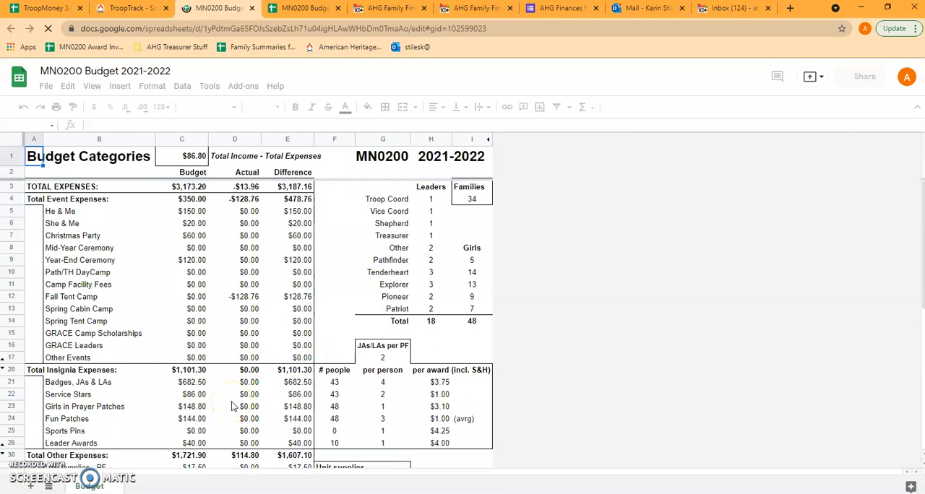
{"action": "scroll", "coordinate": [233, 406], "scroll_direction": "down", "scroll_amount": 2}
{"action": "scroll", "coordinate": [233, 406], "scroll_direction": "up", "scroll_amount": 2}
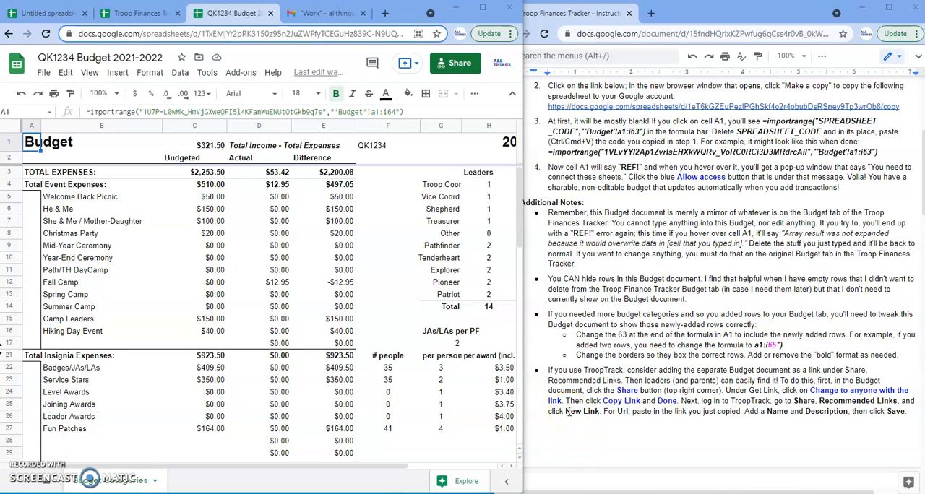
Switch back to the QK1234 Budget 2021-2022 spreadsheet and maximize its window.
{"action": "left_click", "coordinate": [483, 7]}
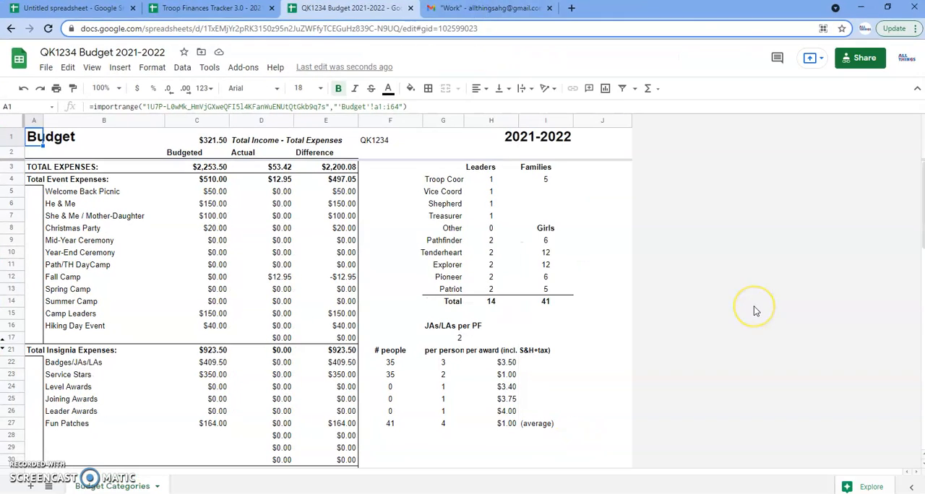